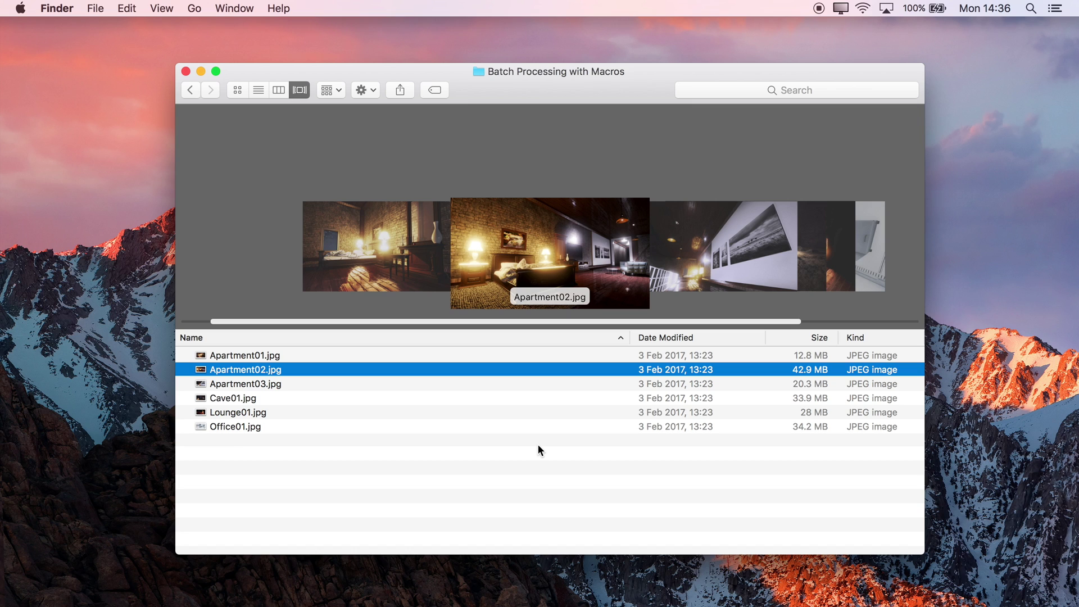
Preview the six sample JPEGs in Finder's Cover Flow, then switch to Affinity Photo
scroll(594, 298, right, 3)
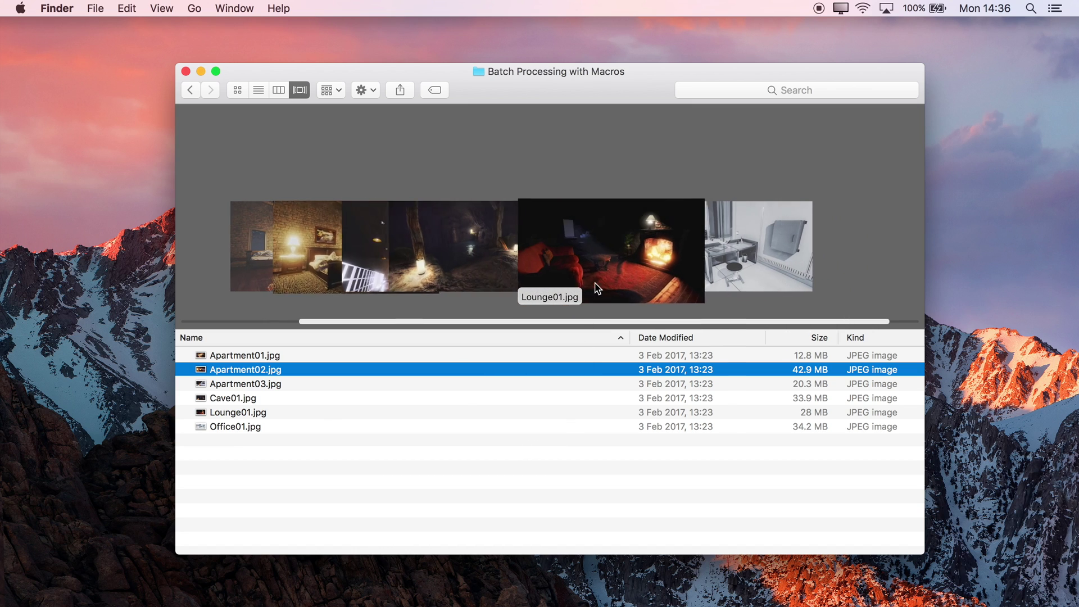
scroll(596, 283, right, 1)
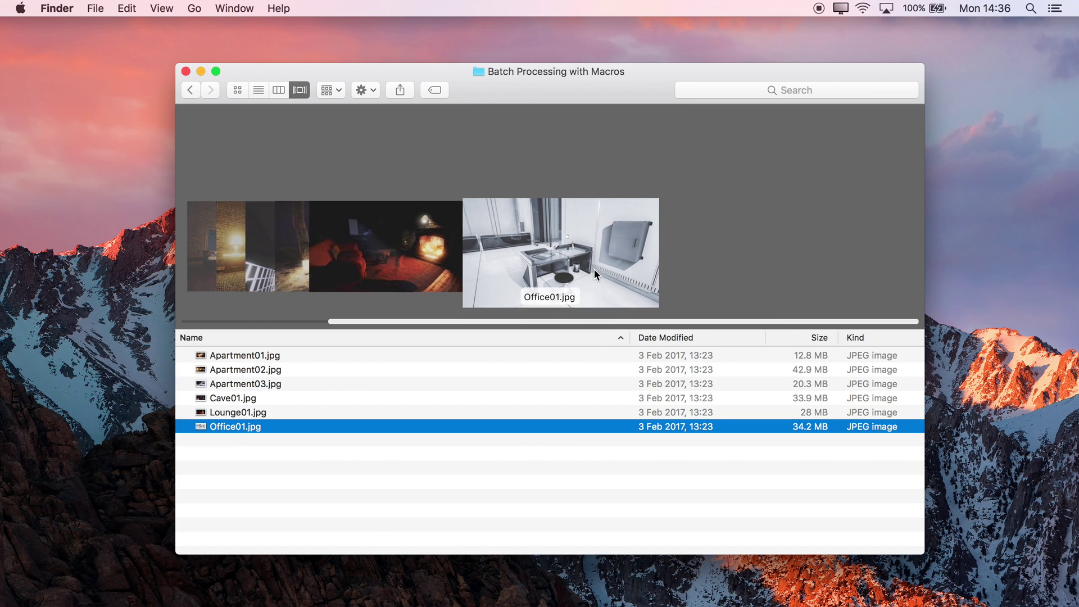
scroll(595, 269, left, 4)
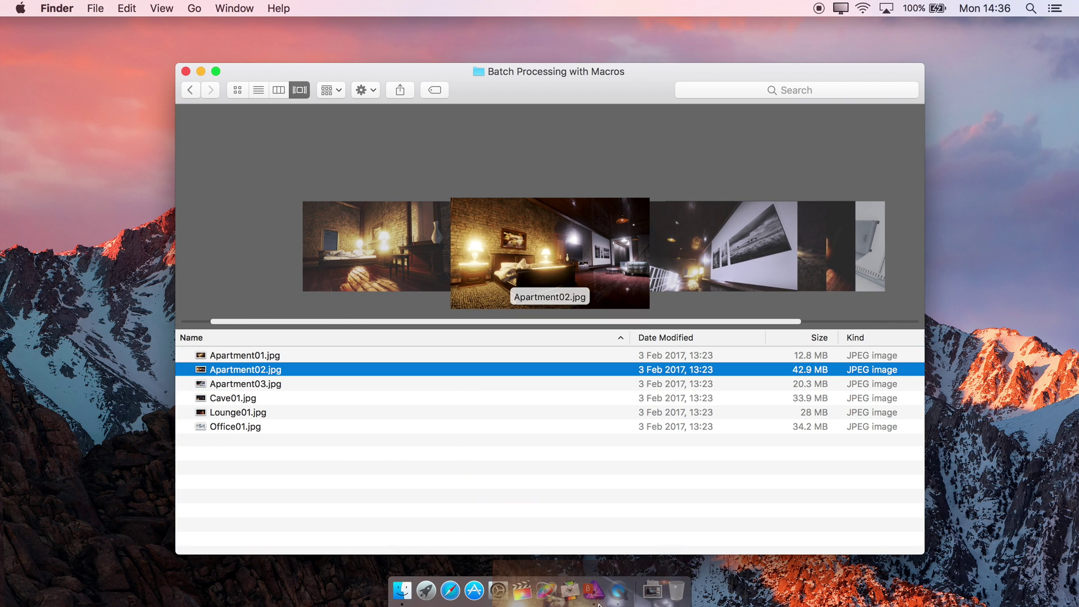
click(597, 598)
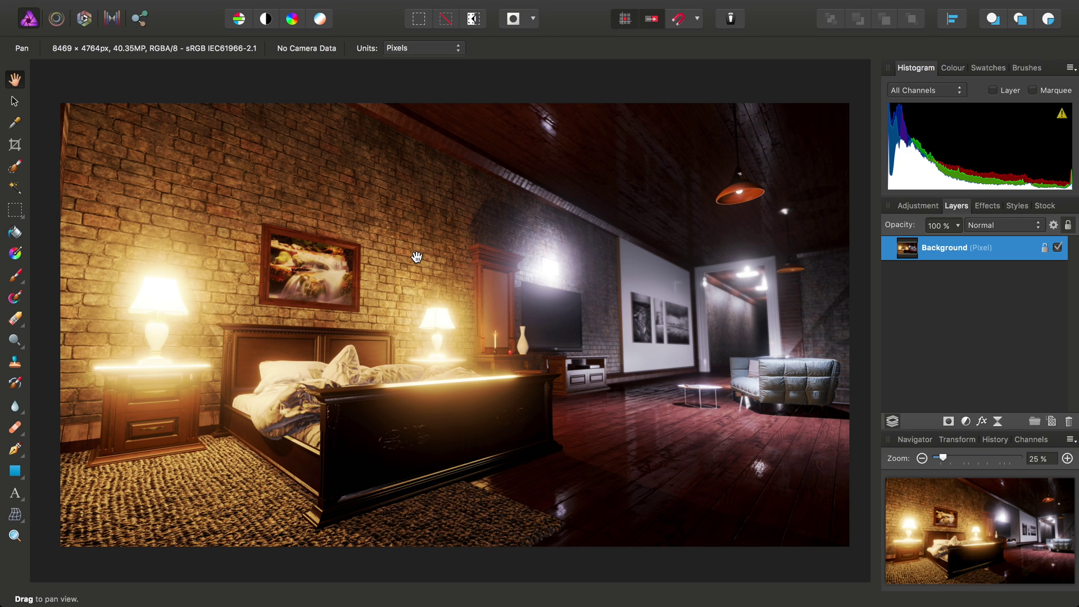
Show the Macro studio panel beside Apartment02.jpg from View > Studio
mouse_move(448, 2)
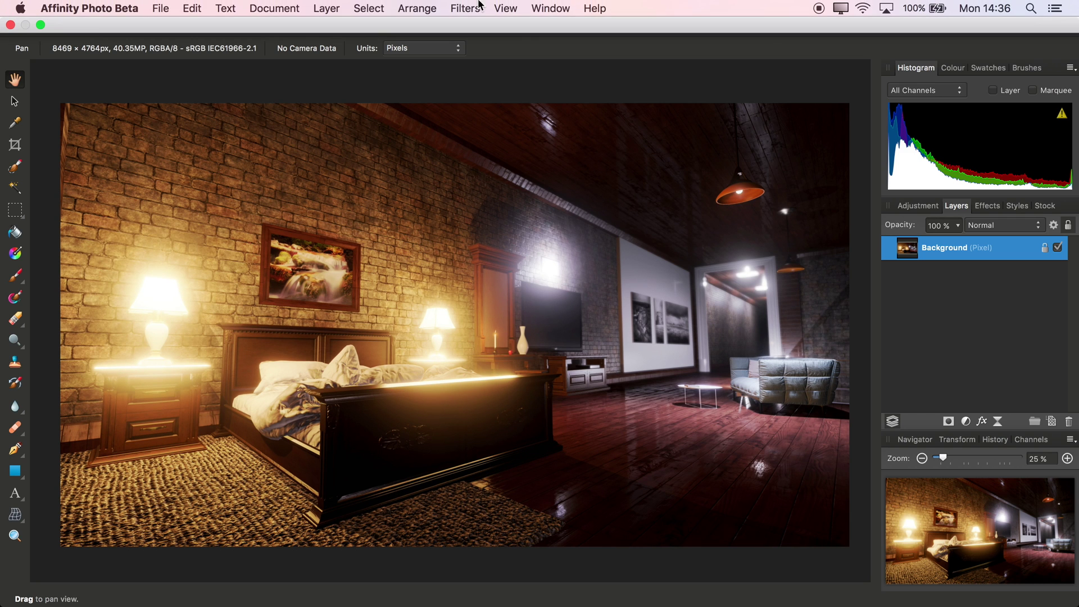
click(506, 7)
mouse_move(588, 390)
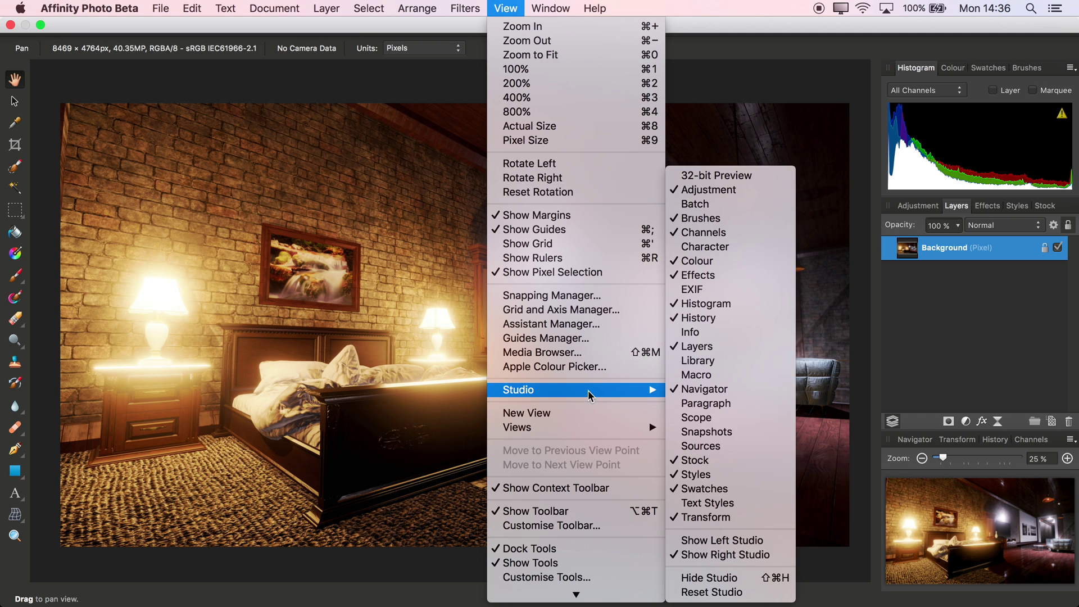
click(696, 375)
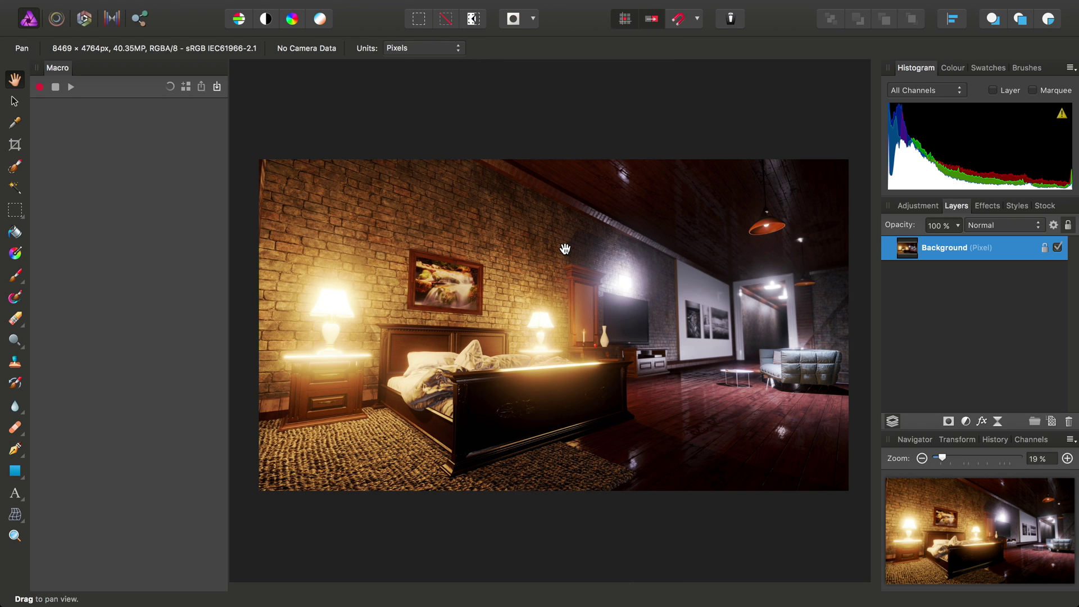
Start macro recording and add a Black & White adjustment layer with Red at 184%
click(40, 88)
mouse_move(452, 5)
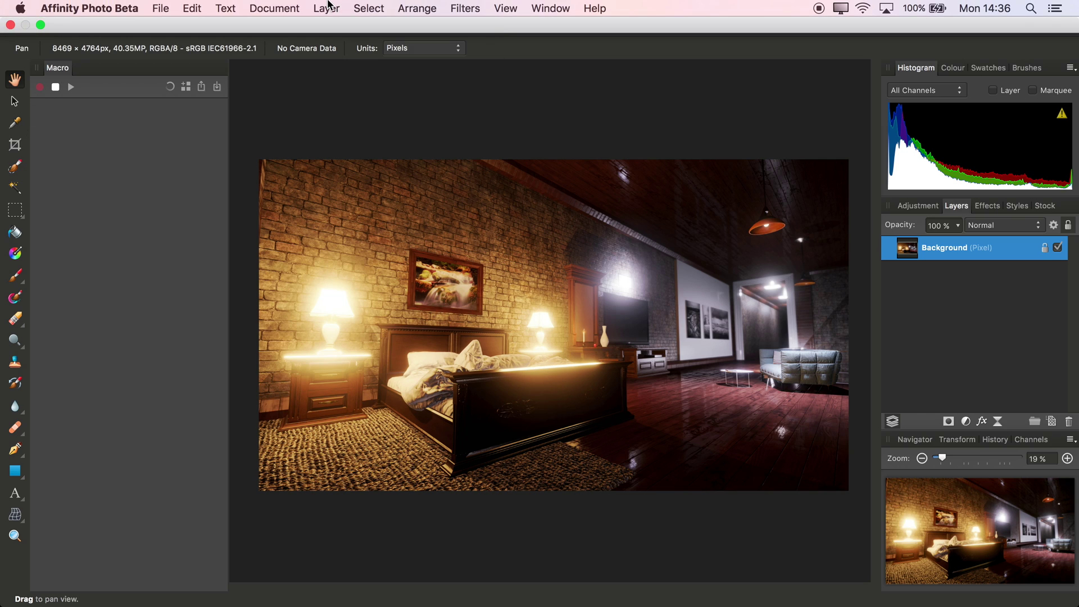
click(326, 8)
mouse_move(386, 135)
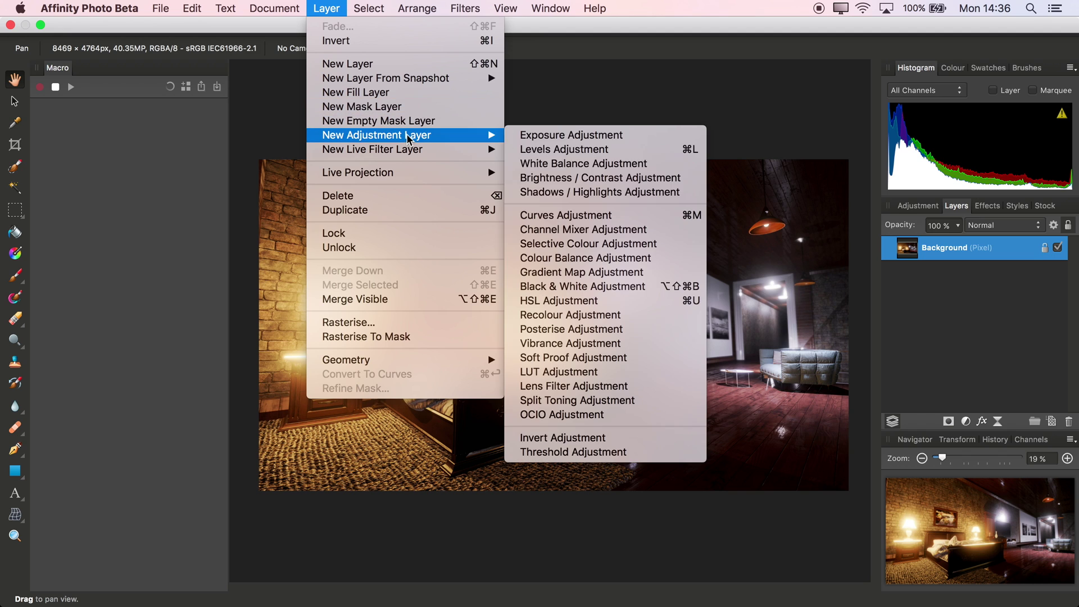
click(590, 288)
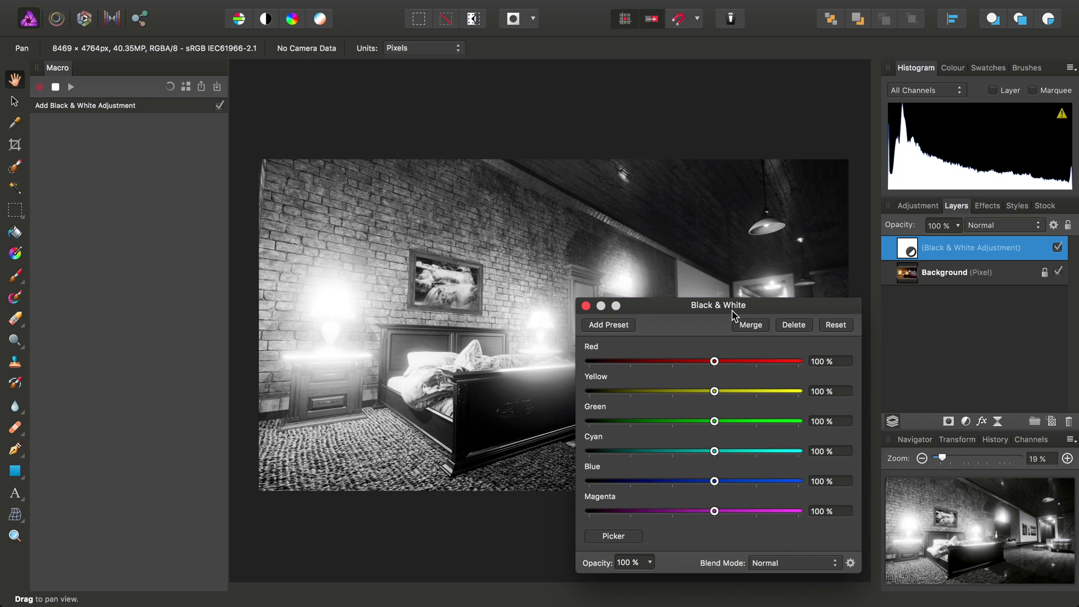
drag(805, 221, 829, 223)
drag(810, 272, 789, 301)
click(680, 217)
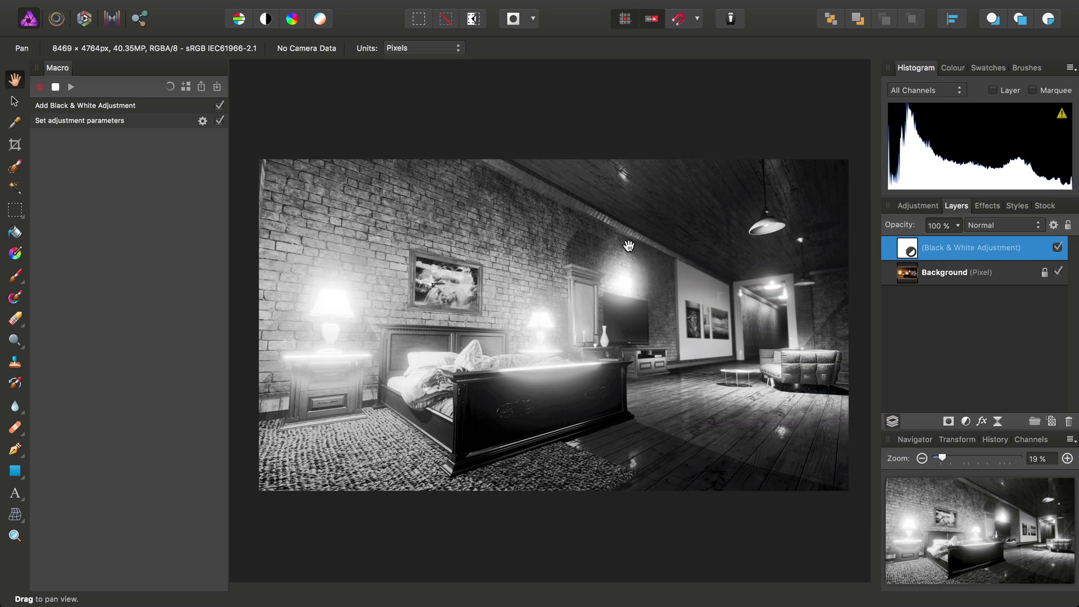
Add a Curves adjustment layer with a raised black point and a gentle S-shaped curve
mouse_move(493, 5)
click(326, 8)
mouse_move(382, 140)
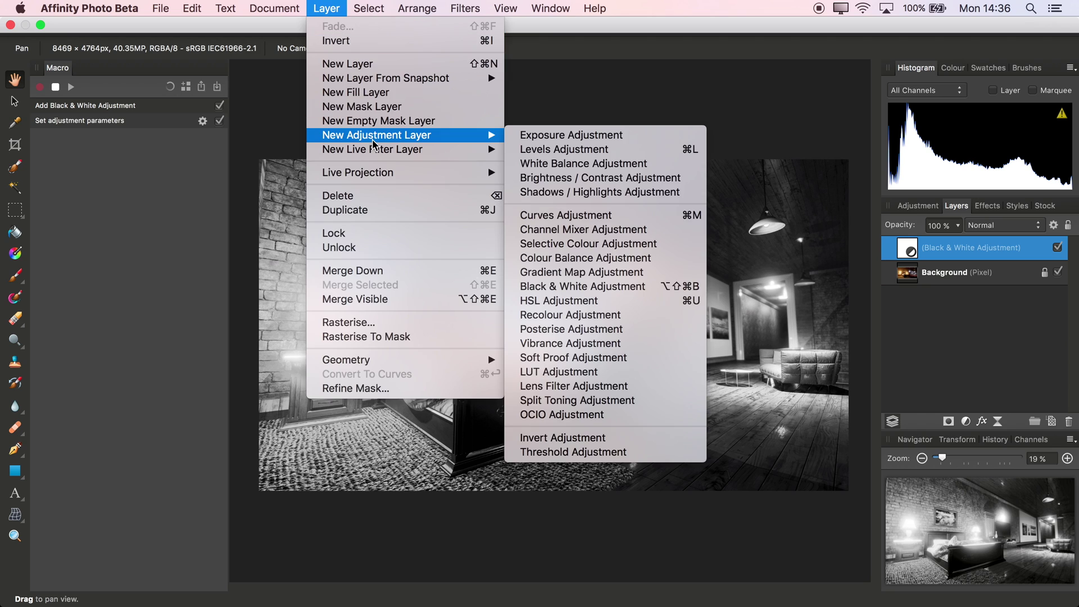
click(540, 218)
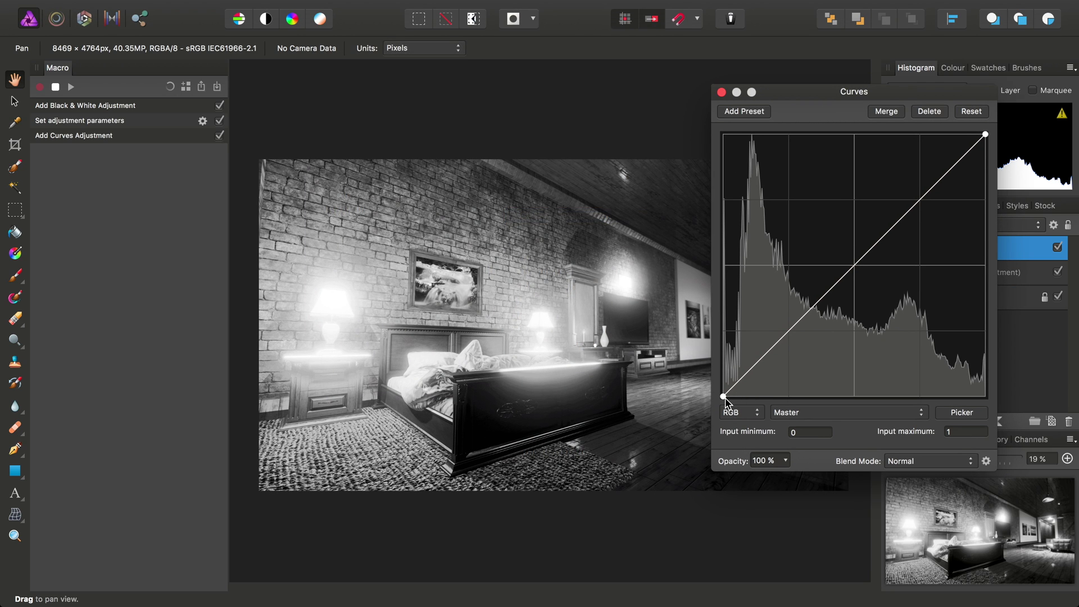
drag(723, 396, 723, 376)
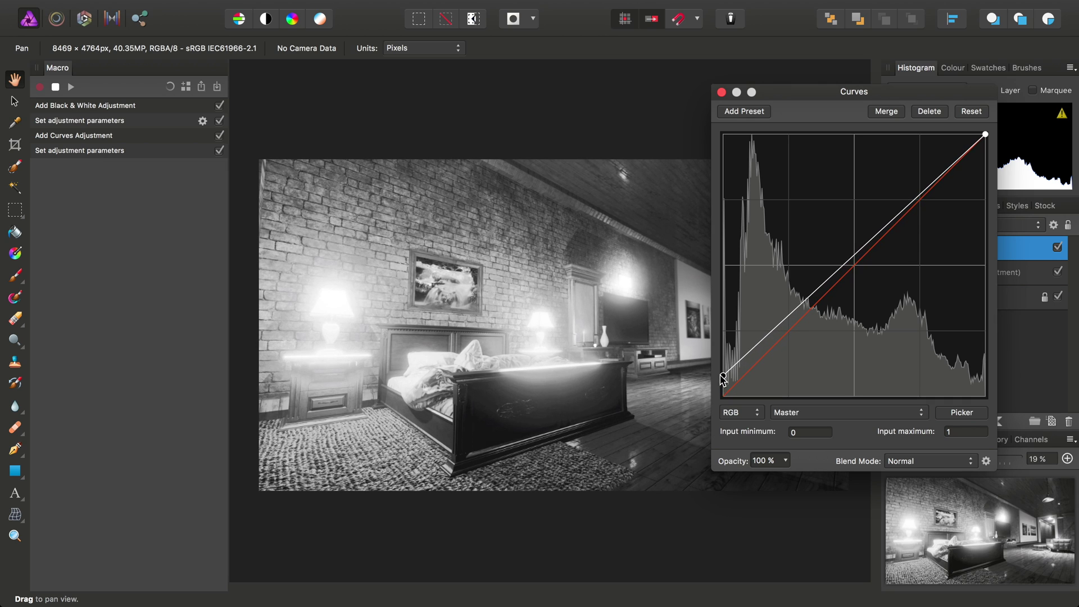
drag(758, 344, 723, 378)
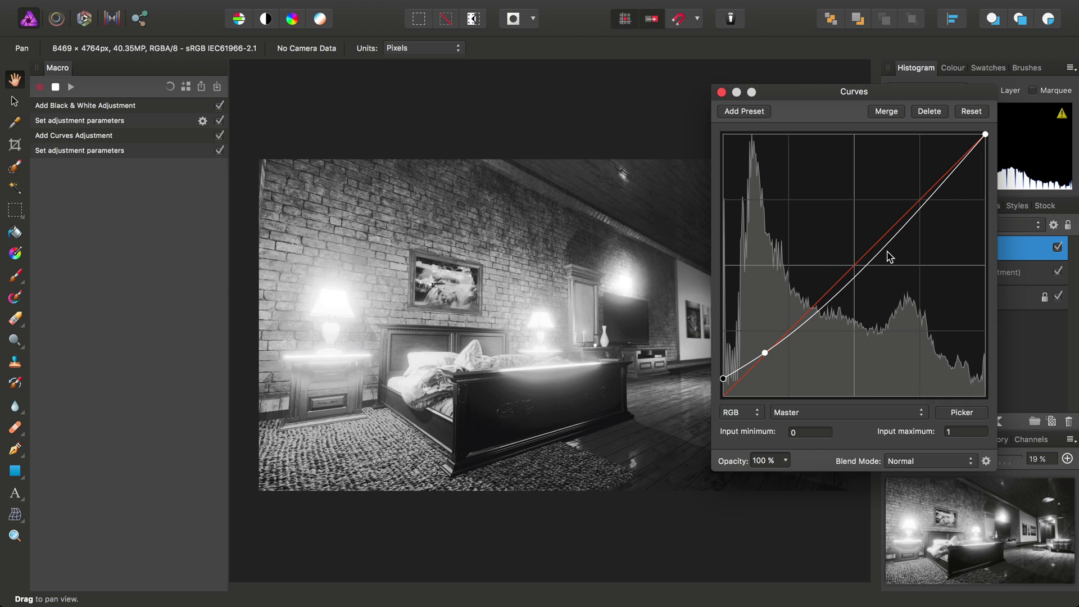
drag(871, 249, 871, 251)
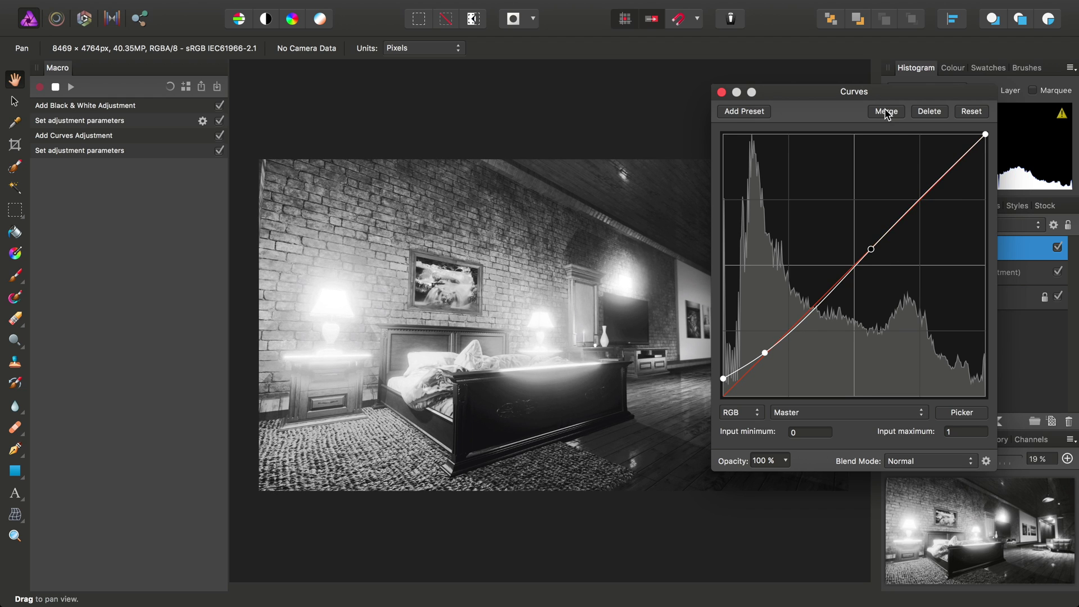
drag(887, 91, 804, 85)
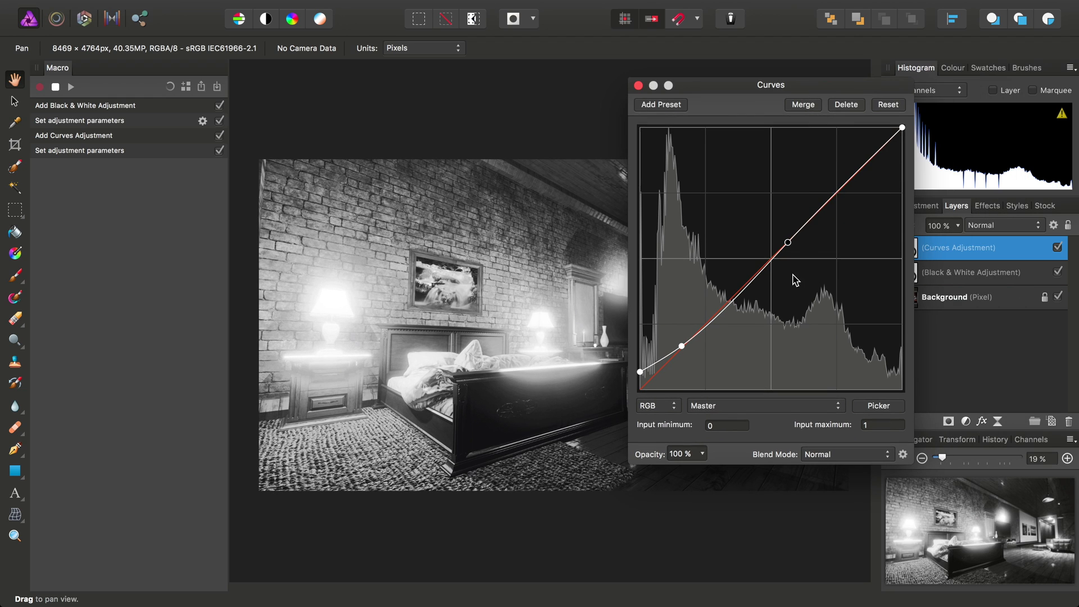
click(638, 85)
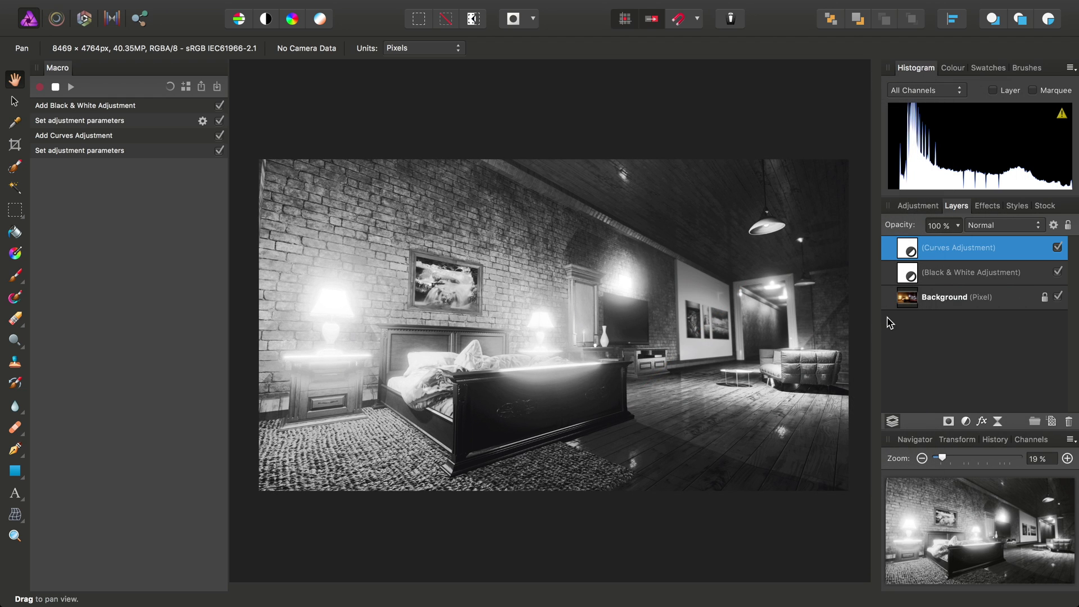
Select the Background layer and apply Unsharp Mask with radius 1 px and factor 2
click(912, 300)
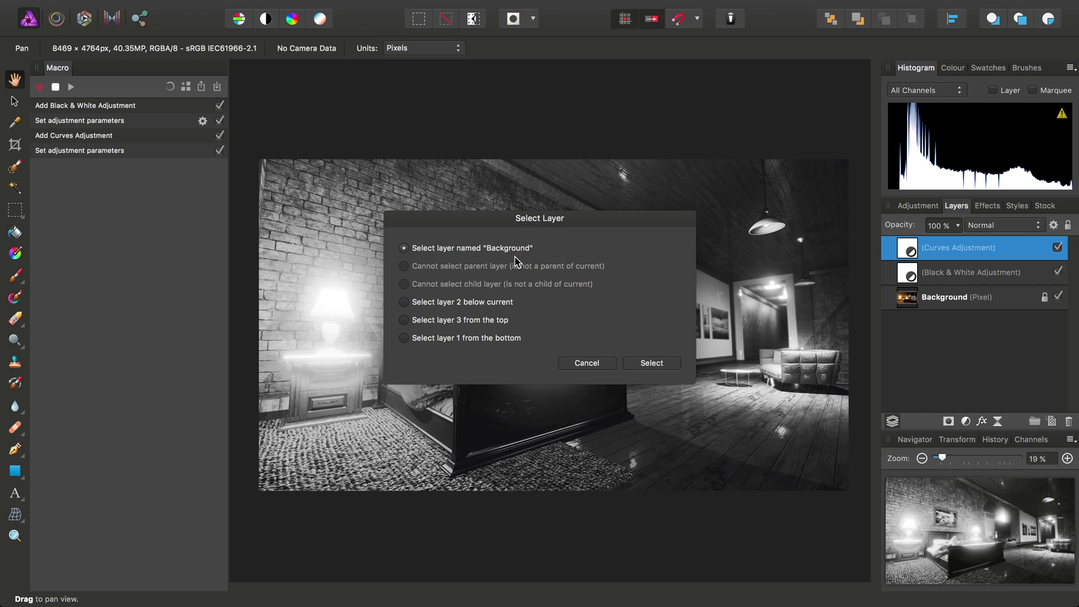
click(649, 362)
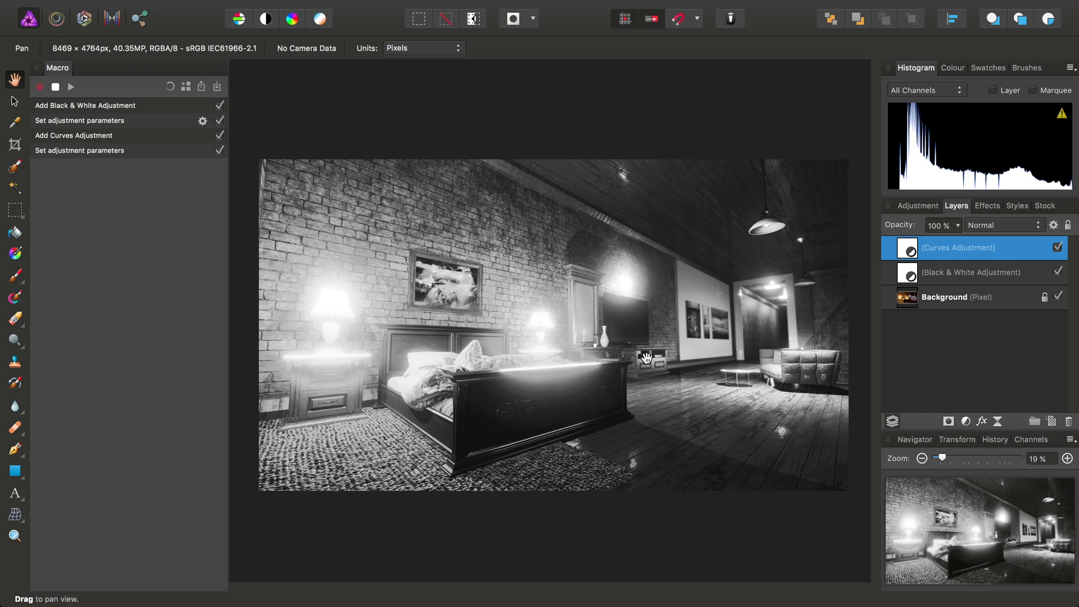
mouse_move(525, 5)
click(461, 8)
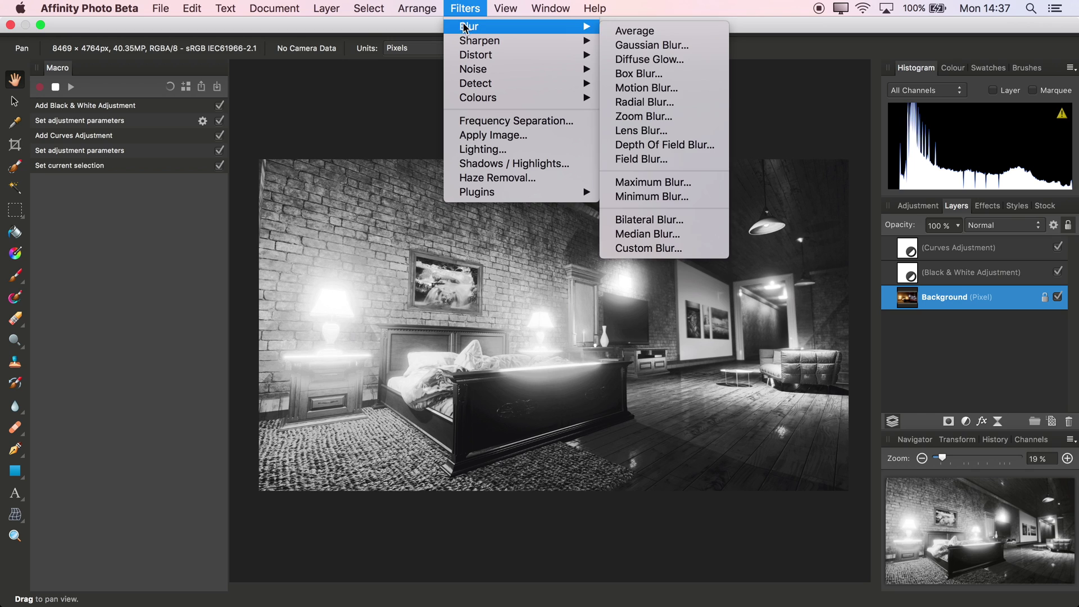
mouse_move(473, 41)
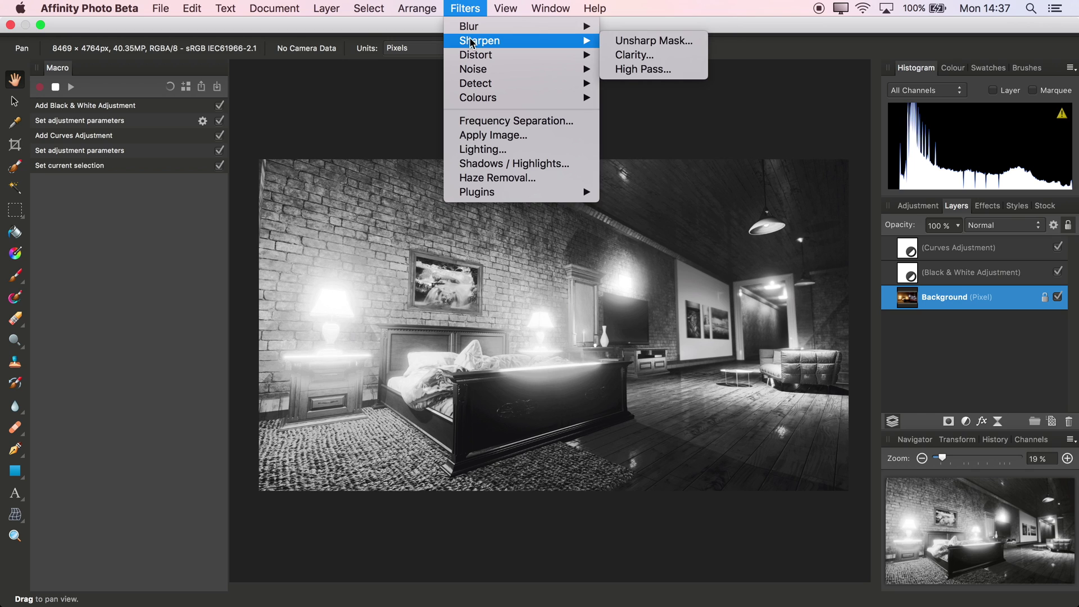
click(621, 41)
drag(769, 441, 724, 275)
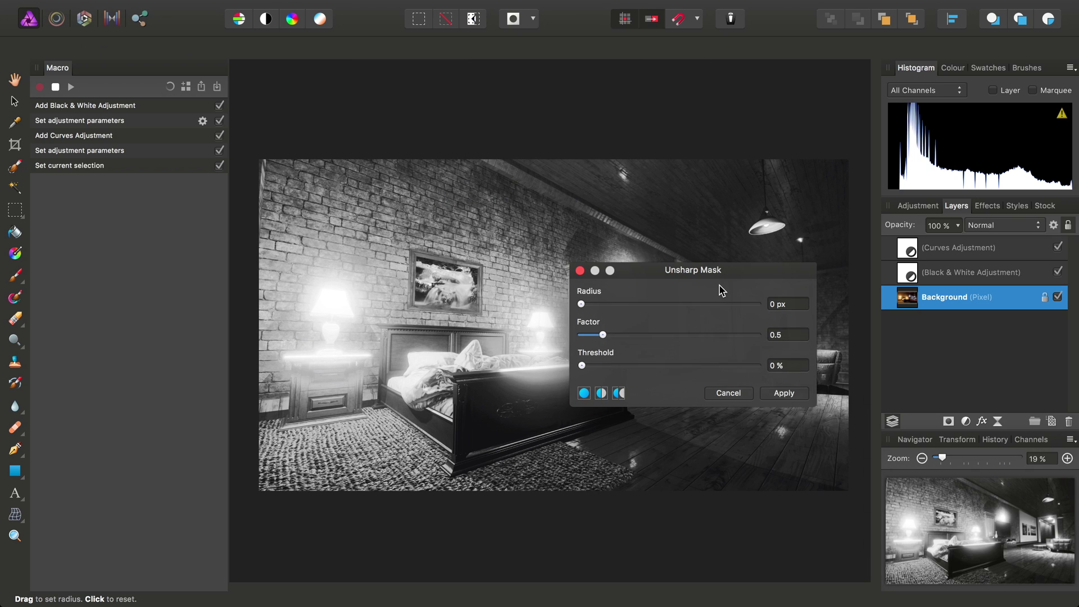
click(784, 304)
text(1)
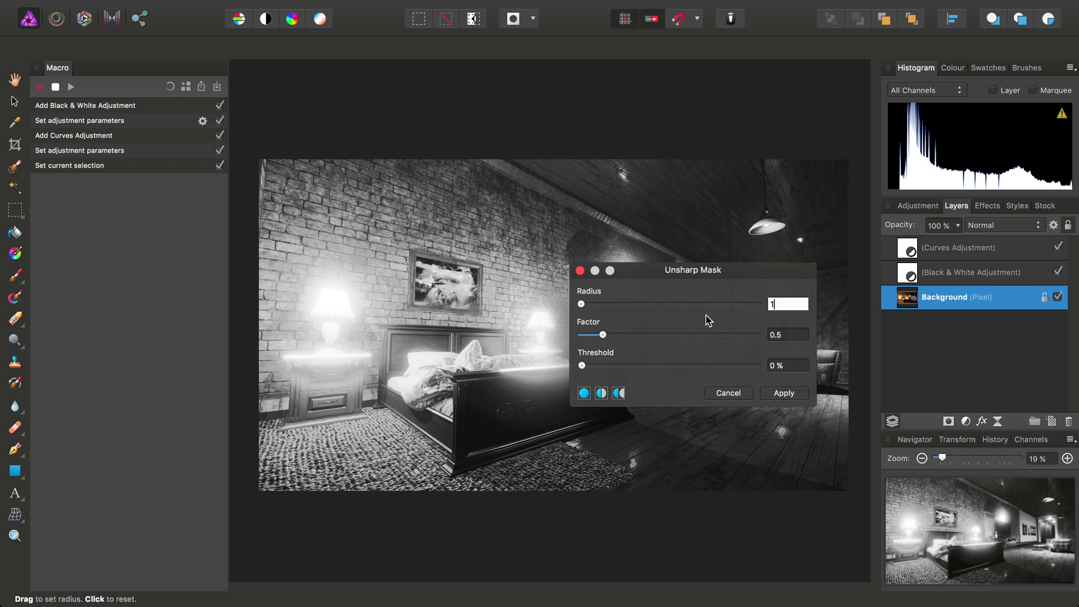
key(Tab)
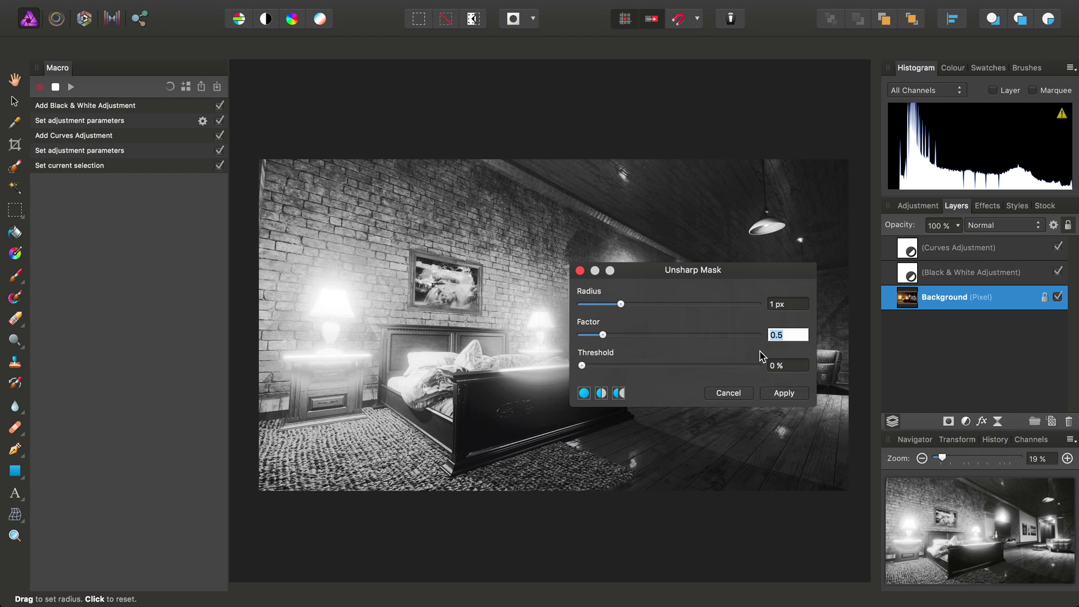
text(2)
key(Tab)
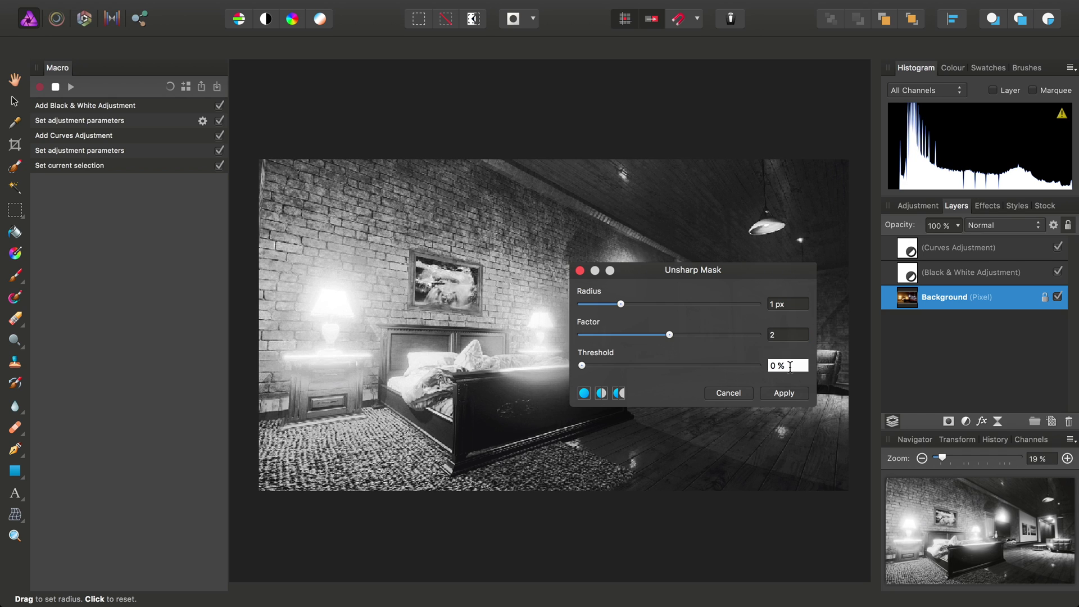
click(785, 393)
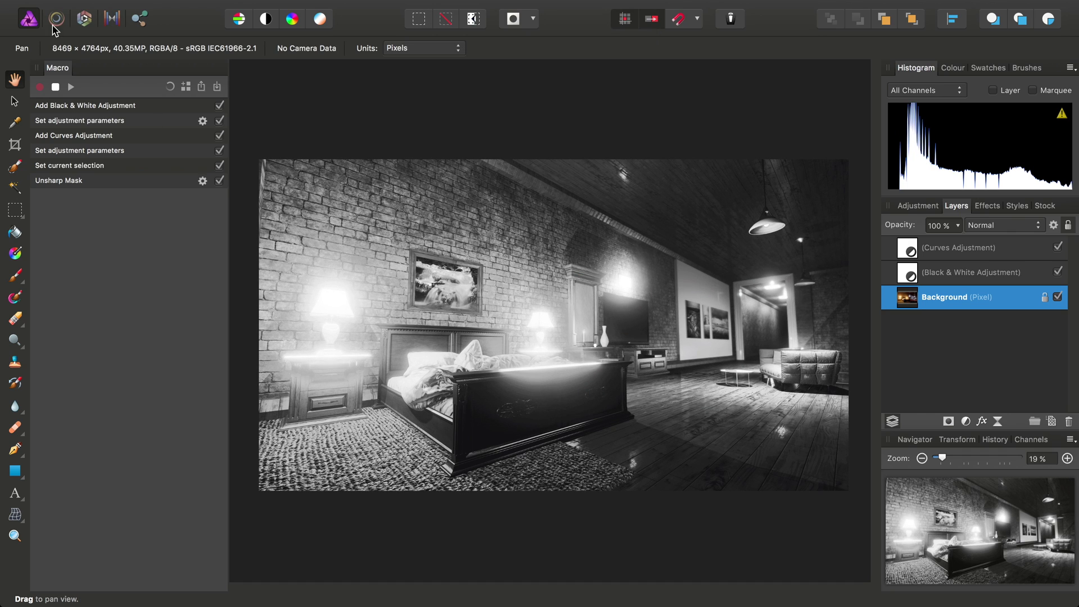
Stop recording and save the macro as 'Batch Processing' in the Default library
click(56, 88)
click(186, 87)
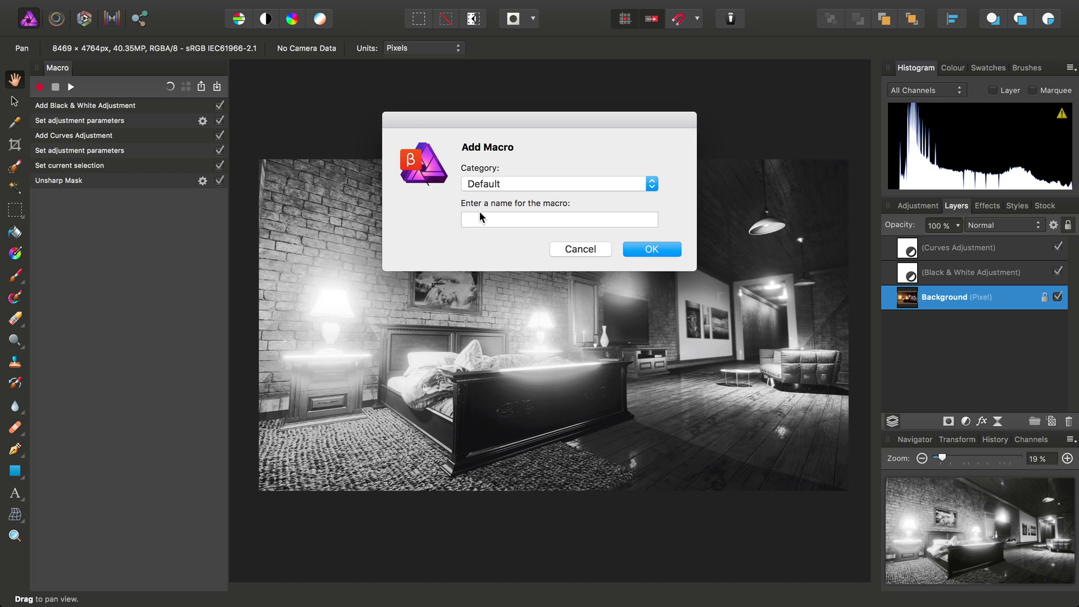
click(552, 217)
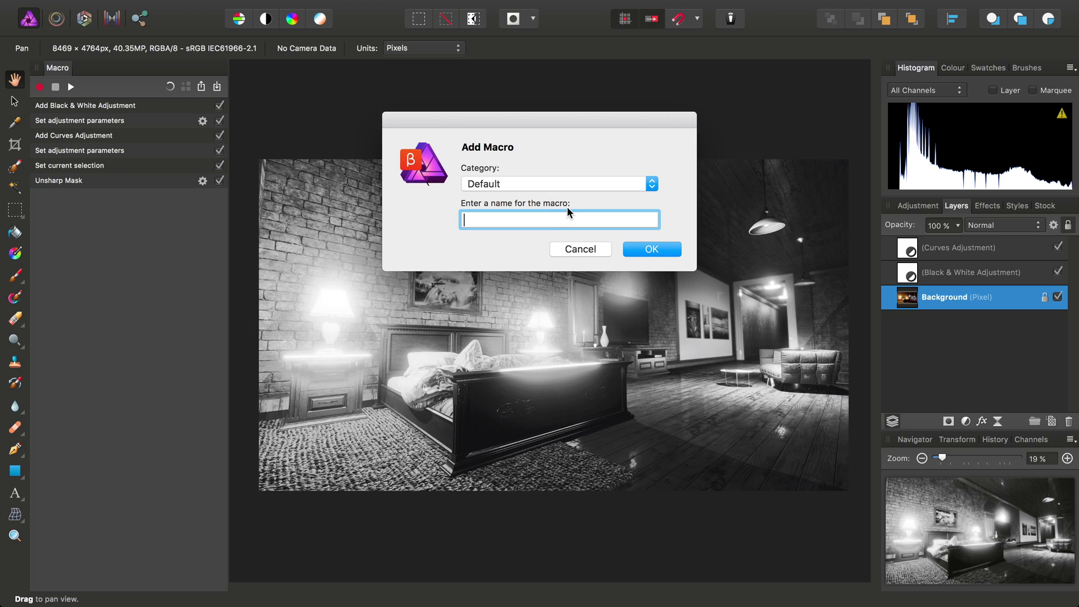
text(Batch Processing)
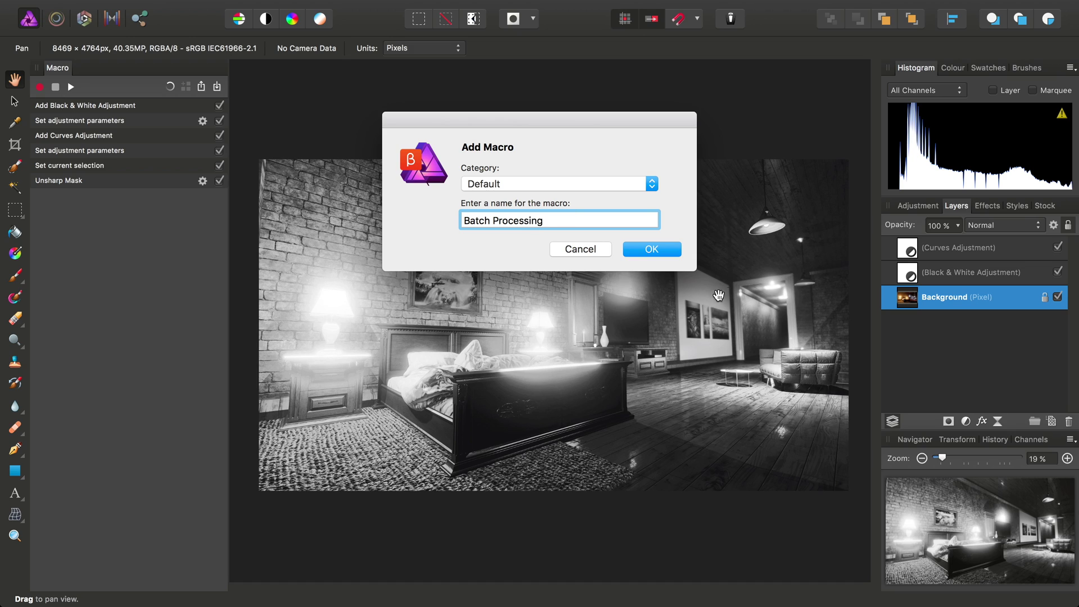
click(655, 247)
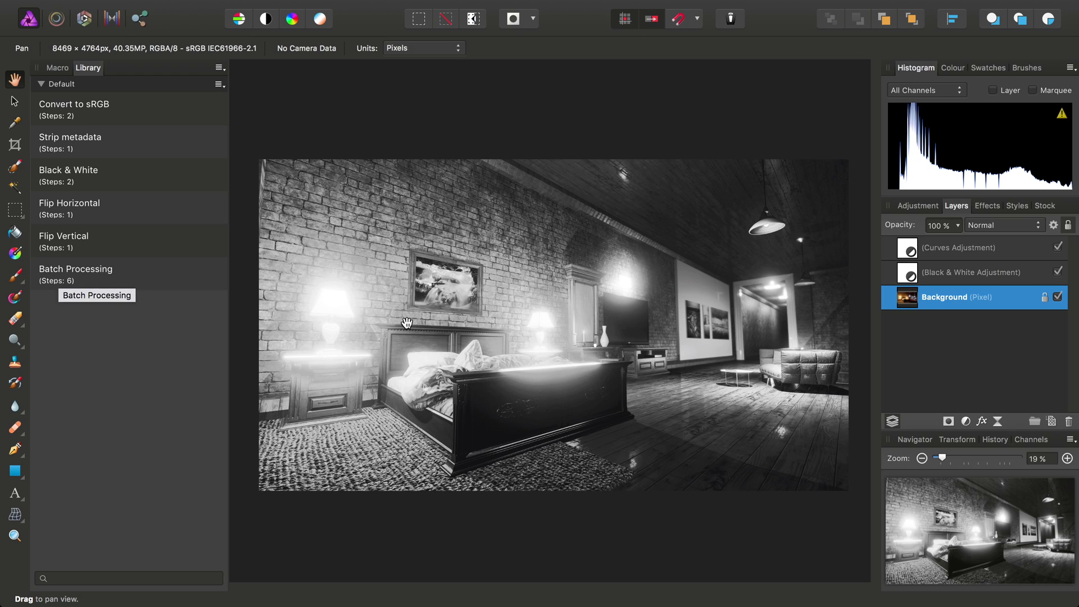
Close Apartment02.jpg without saving and start a new batch job from the File menu
key(super+w)
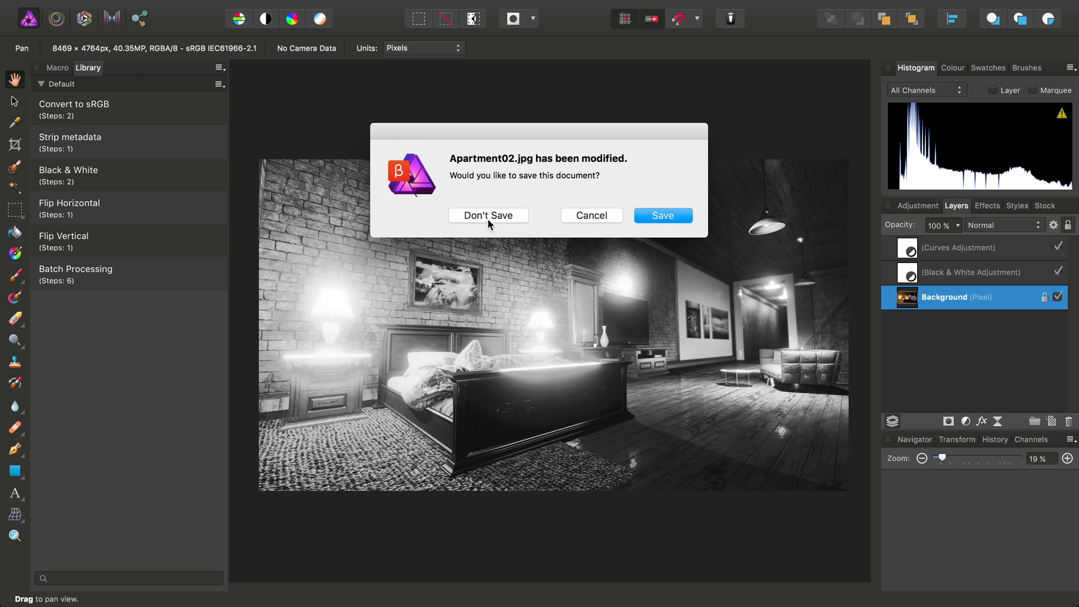
click(487, 212)
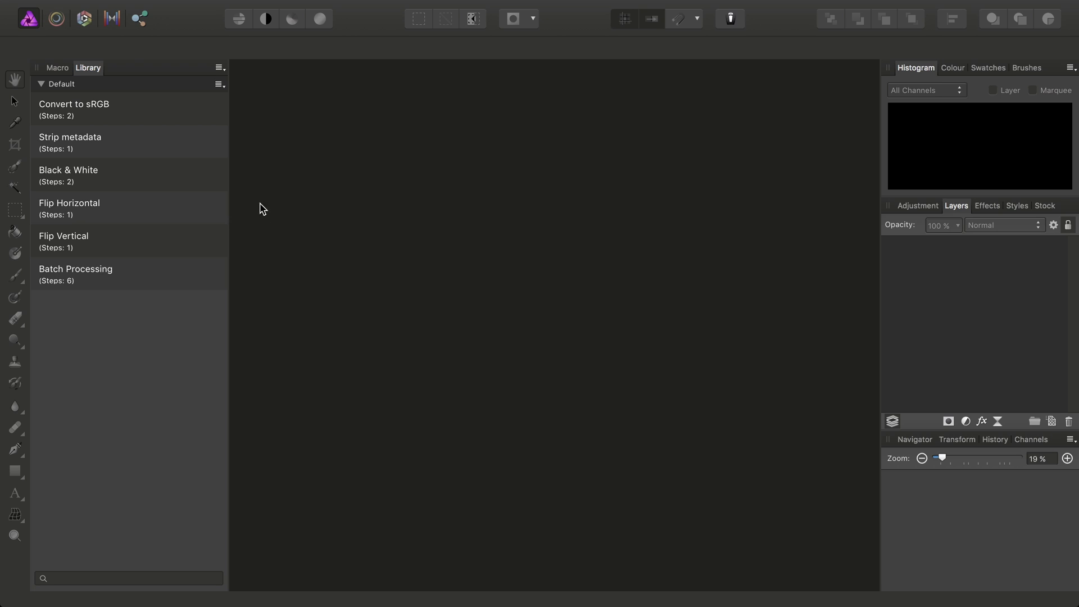
mouse_move(128, 3)
click(161, 7)
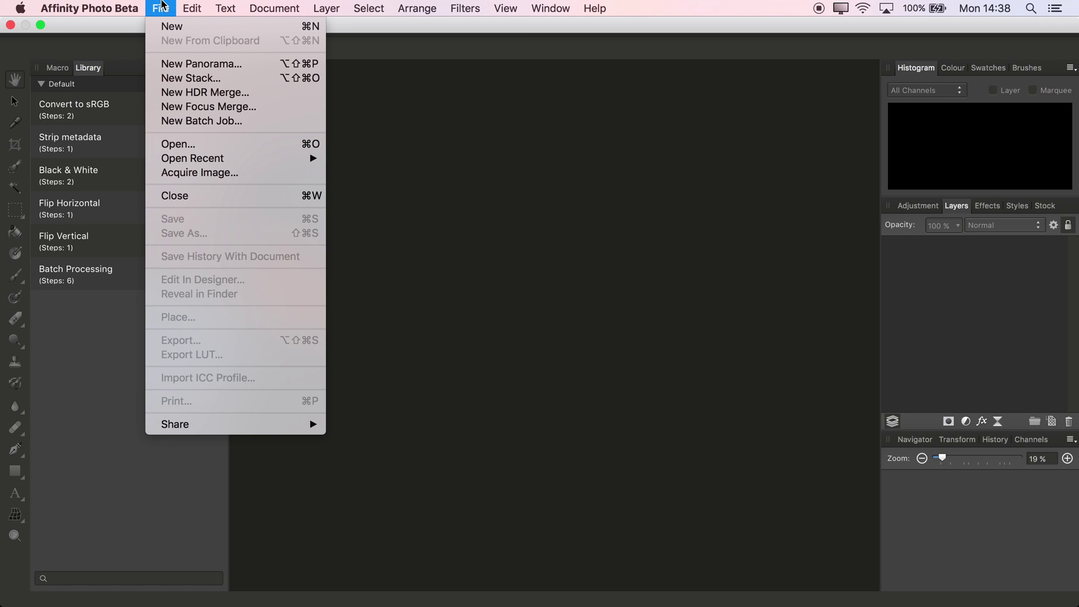
click(194, 125)
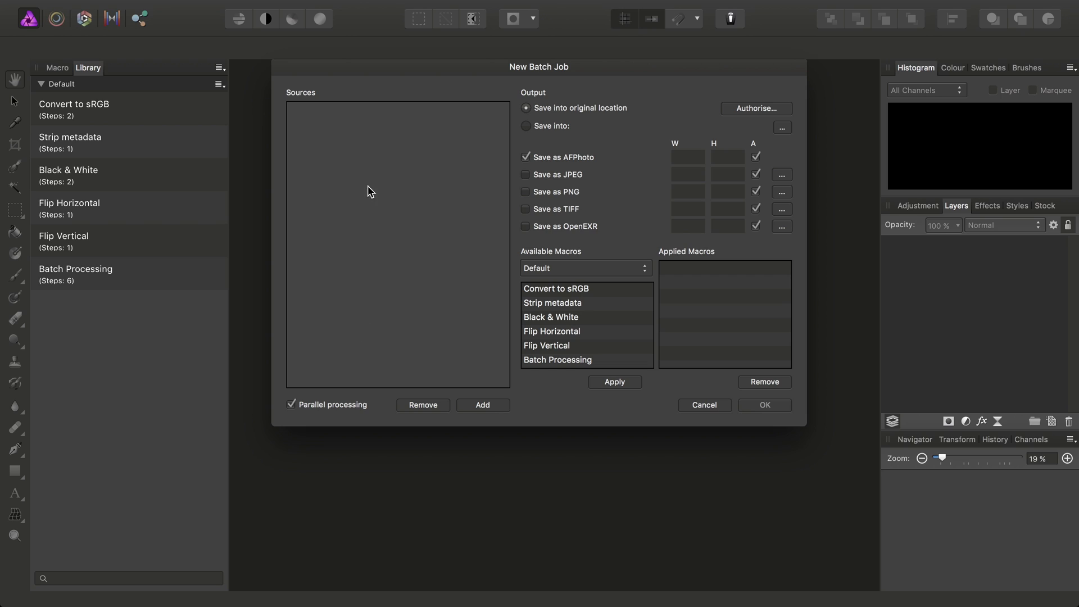
click(481, 407)
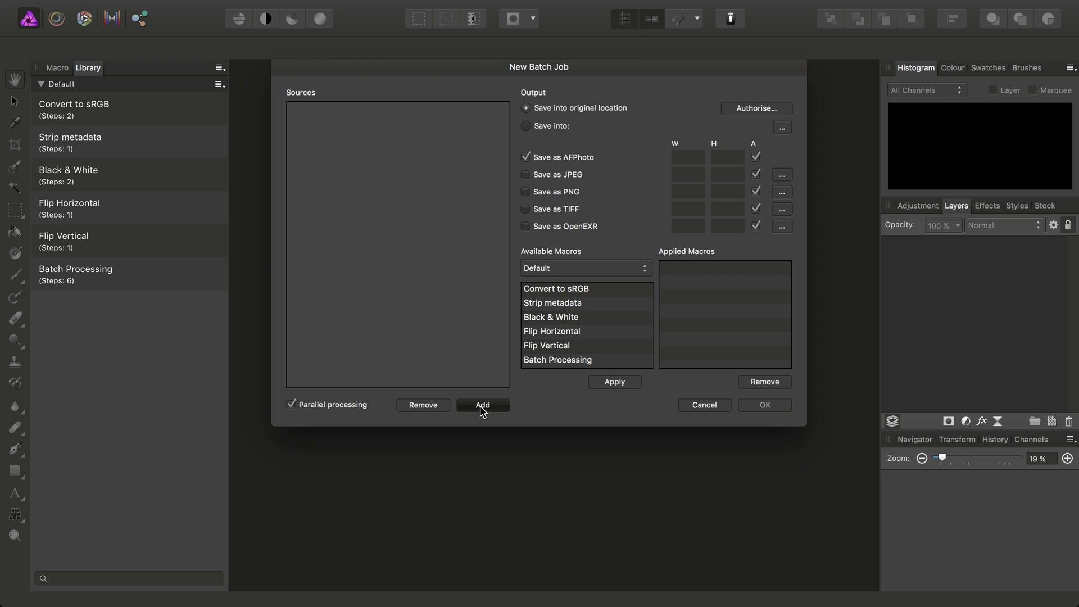
Load all six JPGs, Apartment01 through Office01, as batch sources
drag(401, 210, 355, 113)
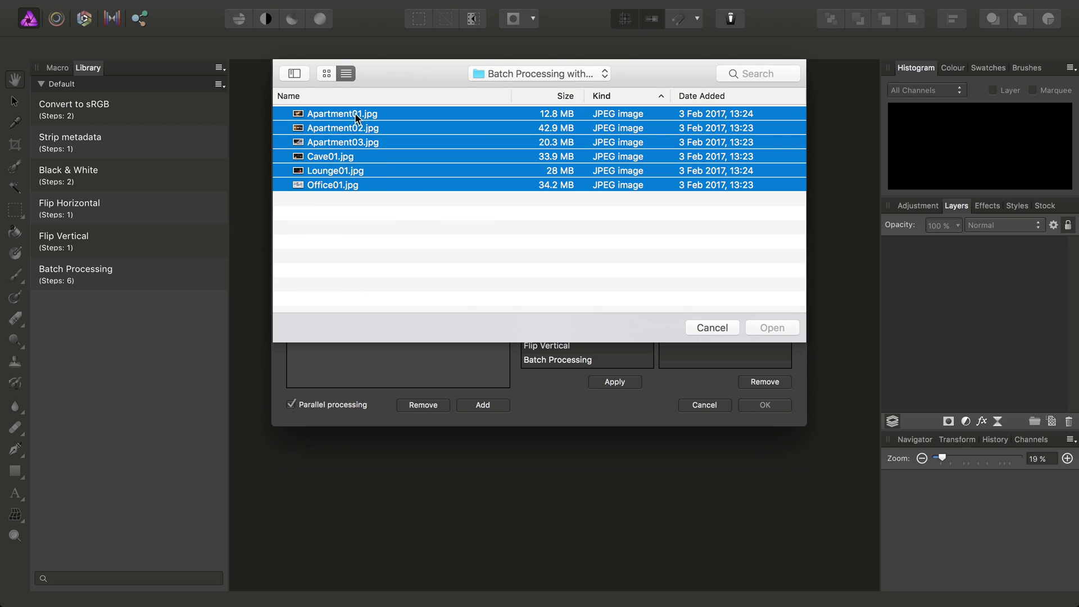
click(773, 328)
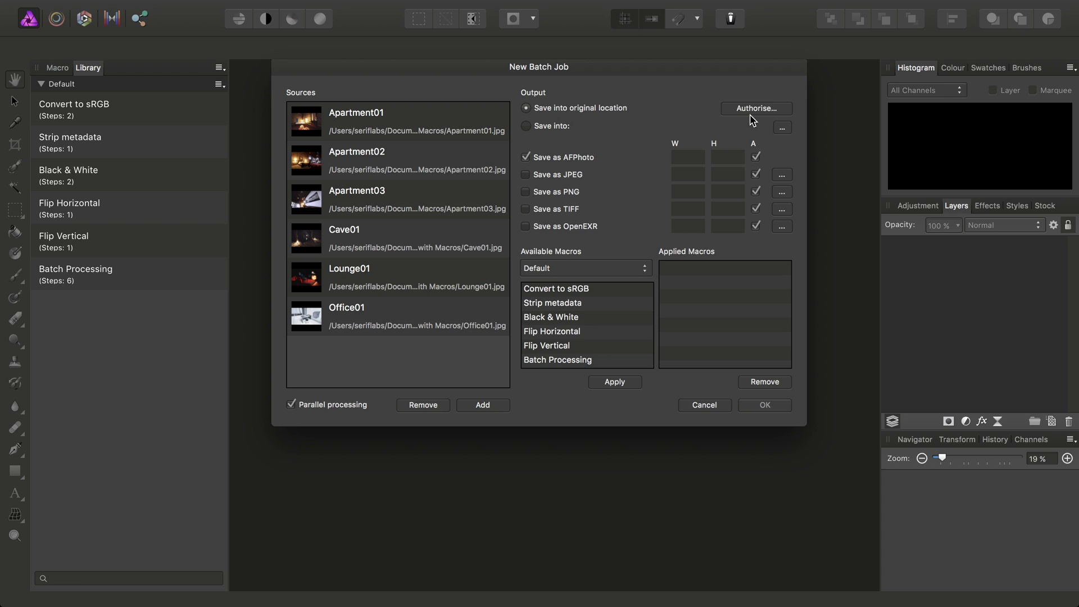
Choose 'Save into' and create a new Batch Output folder as the destination
click(555, 126)
click(786, 129)
click(393, 390)
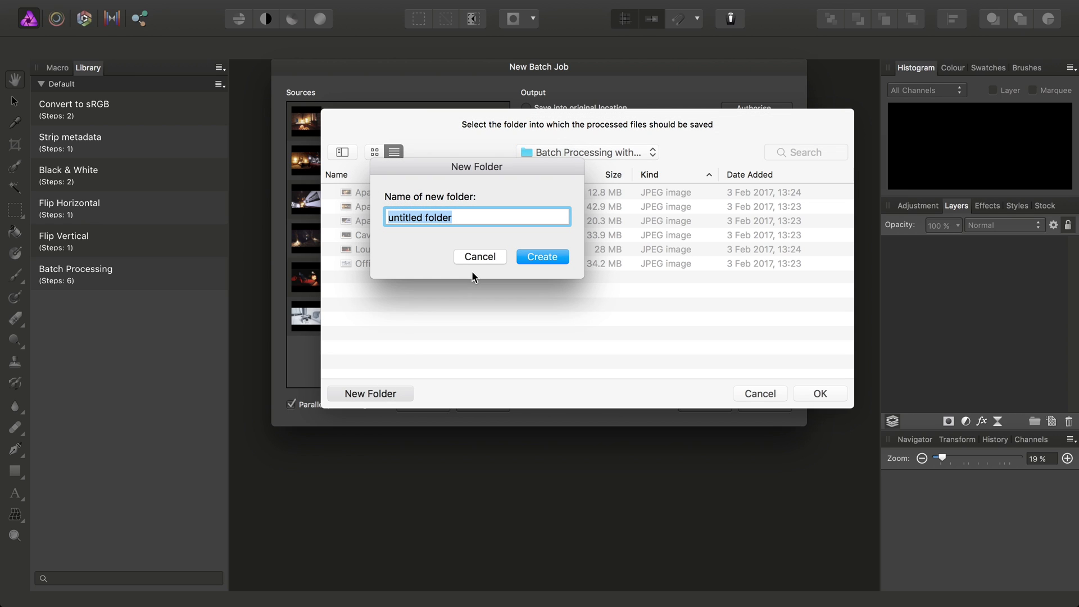
text(Batch Output)
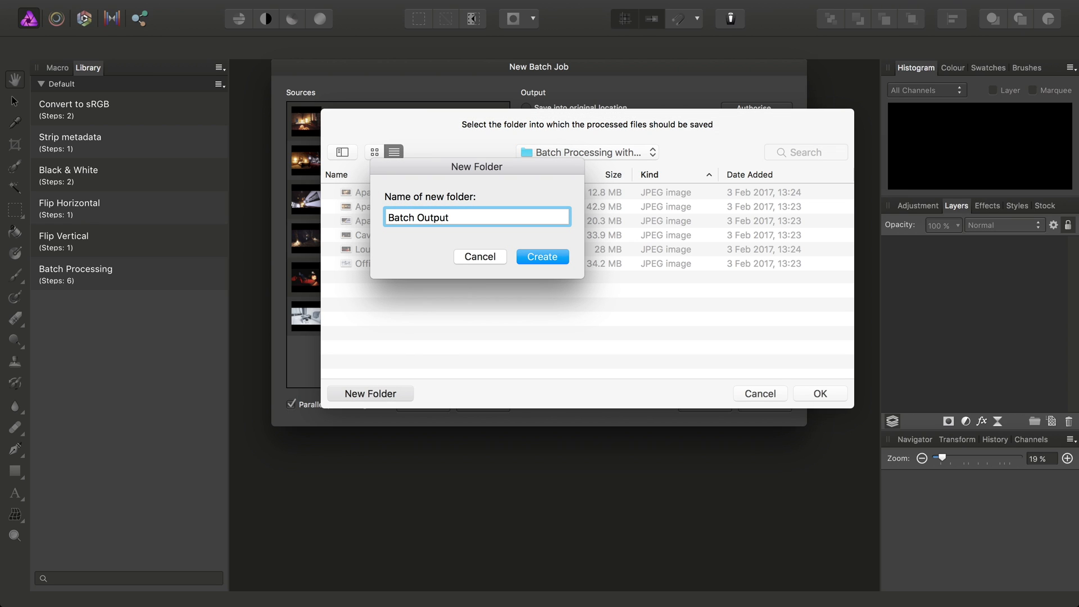
click(558, 258)
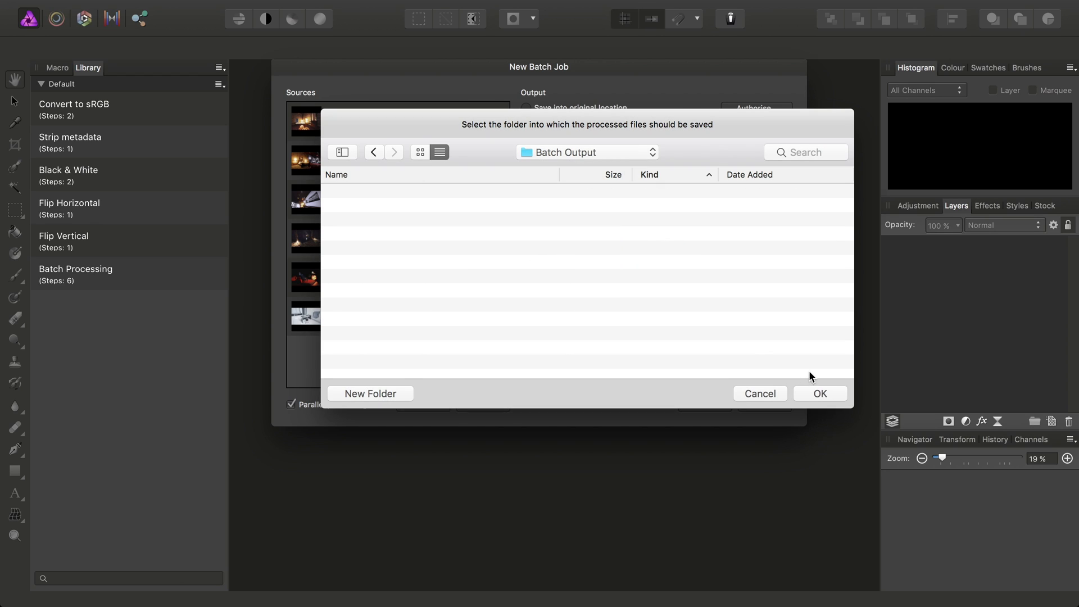
click(818, 389)
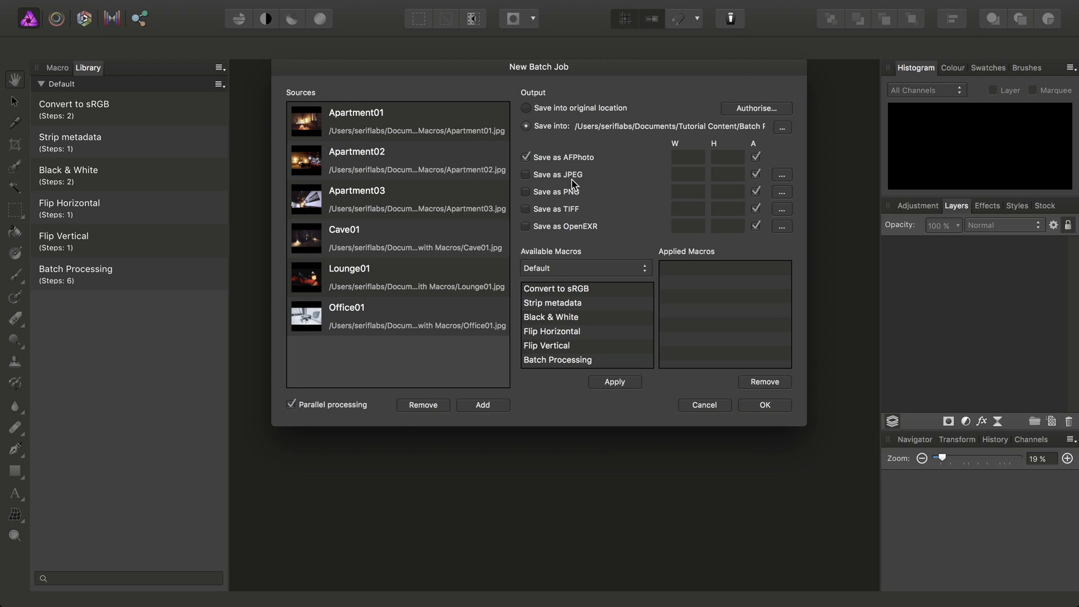
Switch batch output from AFPhoto to JPEG and lower JPEG quality from 85 to 78
click(568, 161)
click(556, 178)
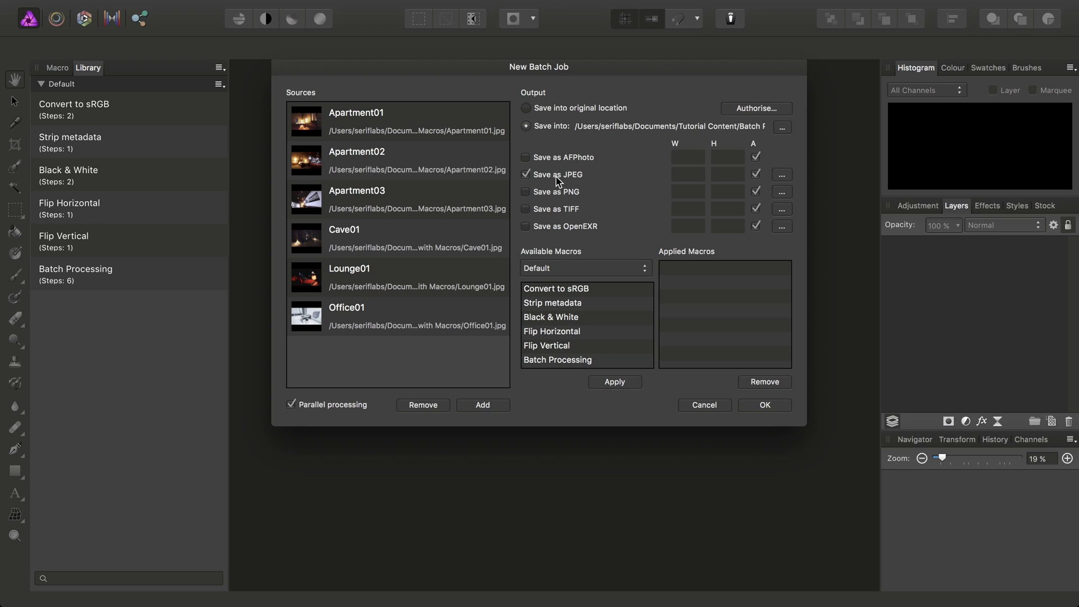
click(782, 176)
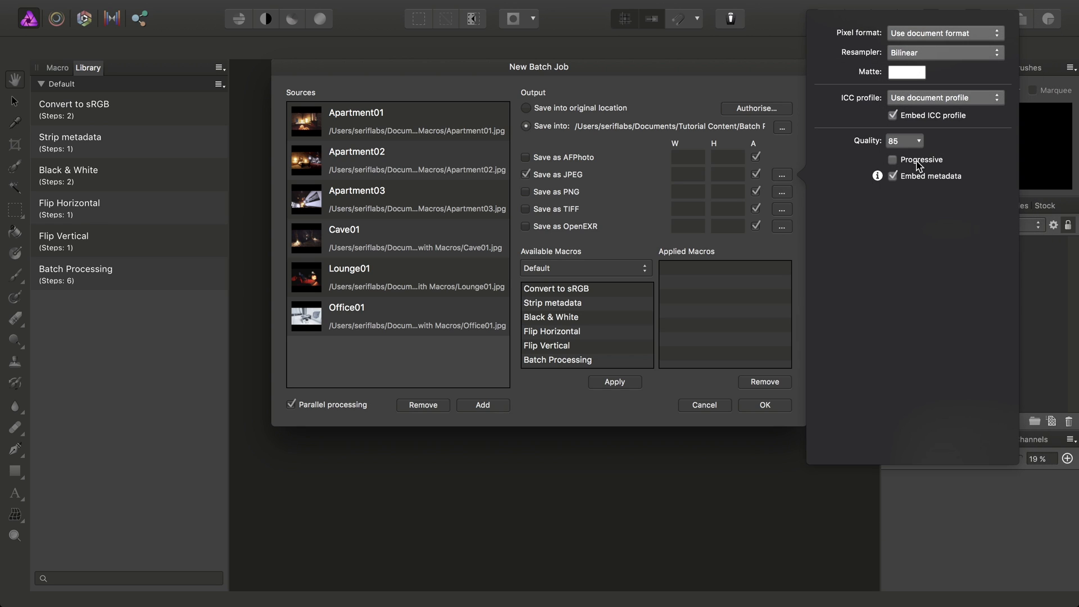
drag(920, 145, 905, 163)
click(789, 172)
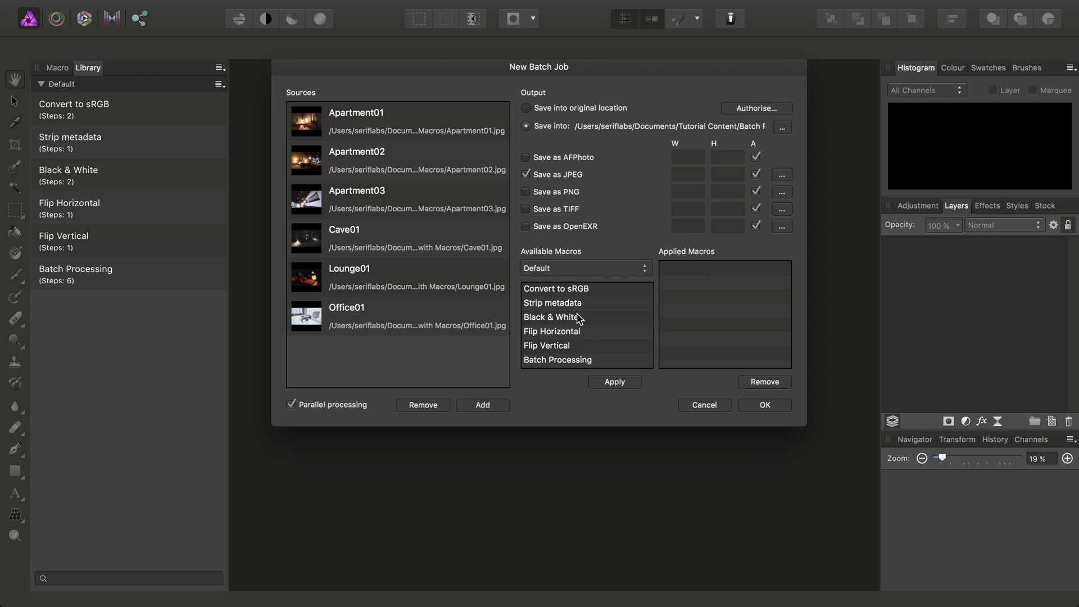
Apply the Batch Processing macro from the Default category and run the batch job, then switch to Finder
click(594, 269)
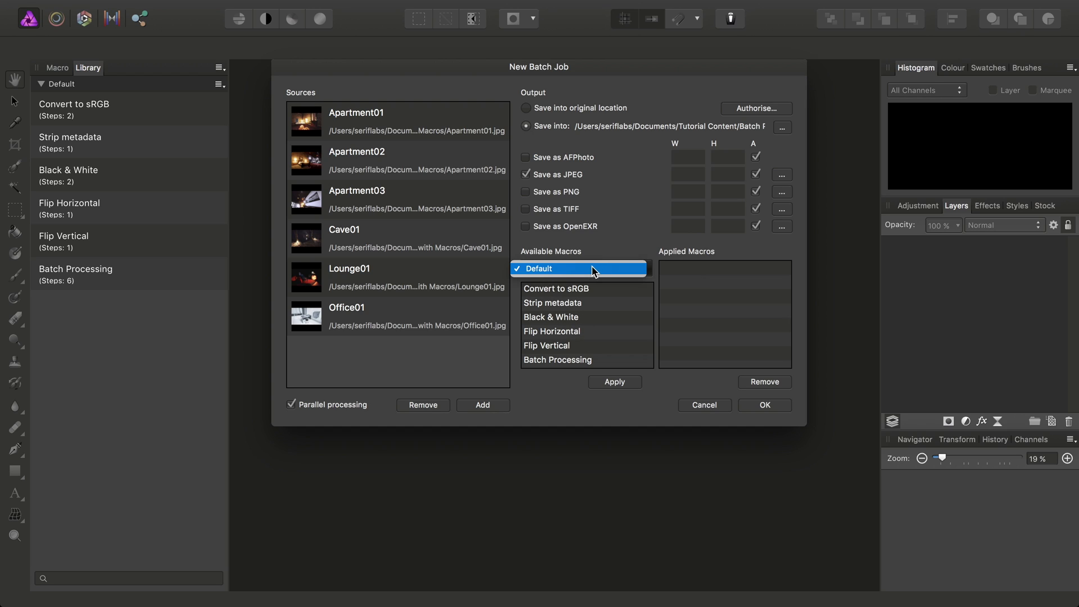
click(560, 271)
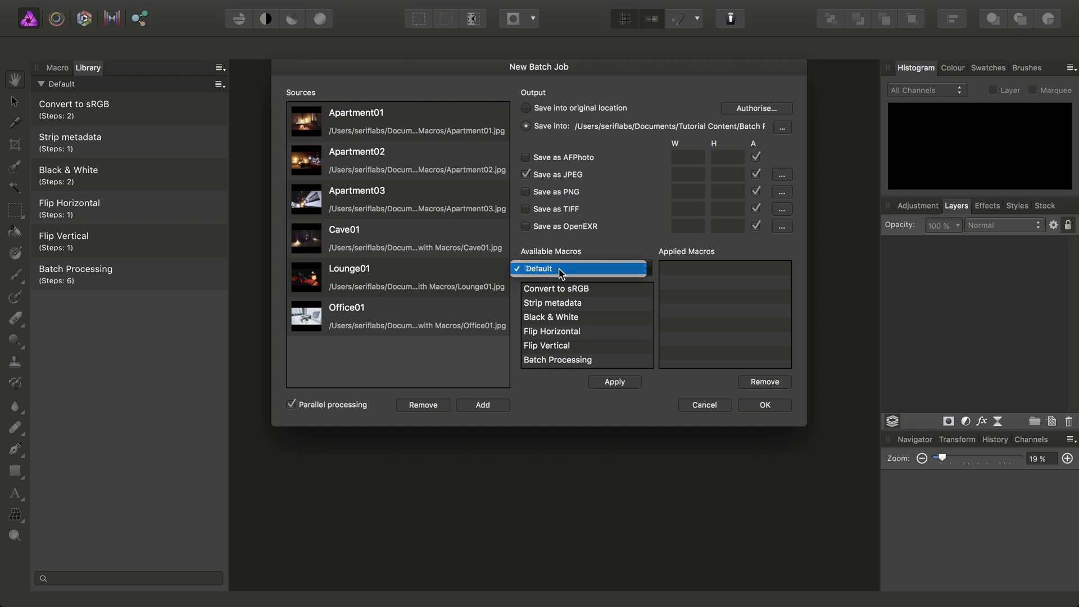
click(560, 360)
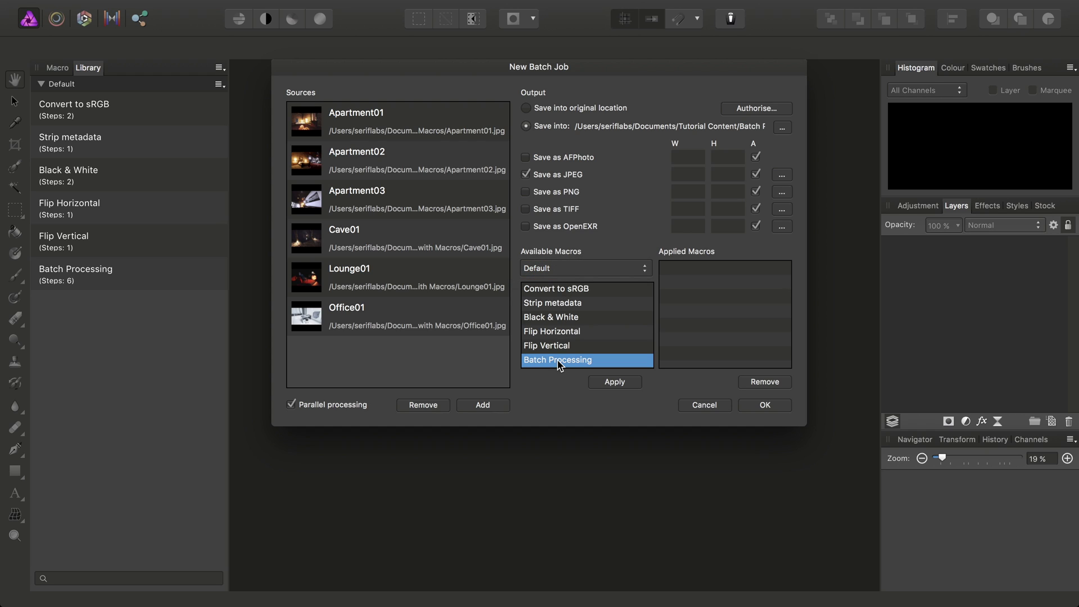
click(615, 382)
click(766, 405)
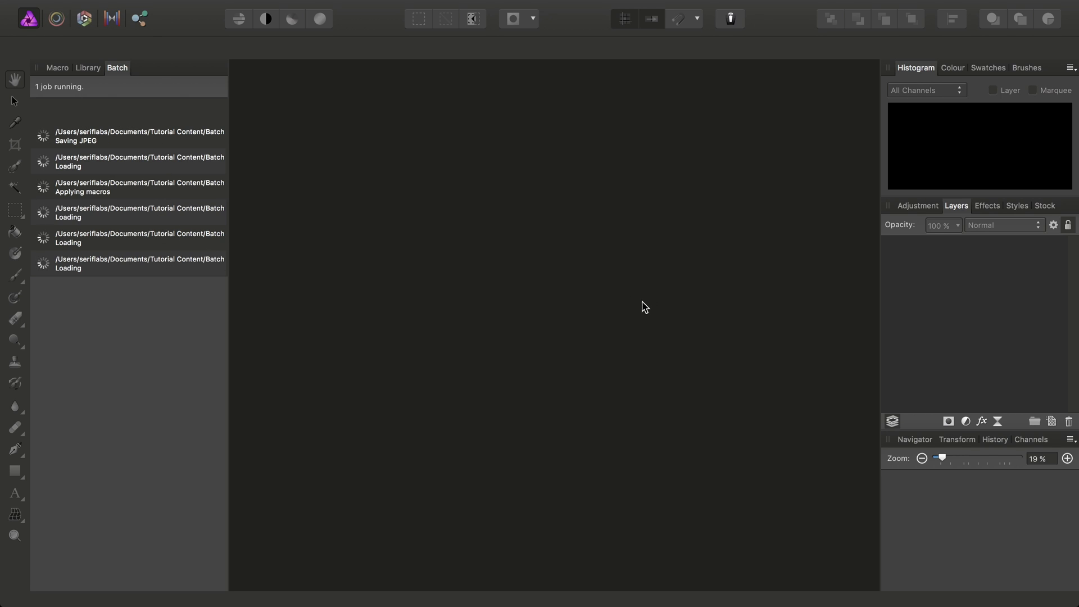
key(super+Tab)
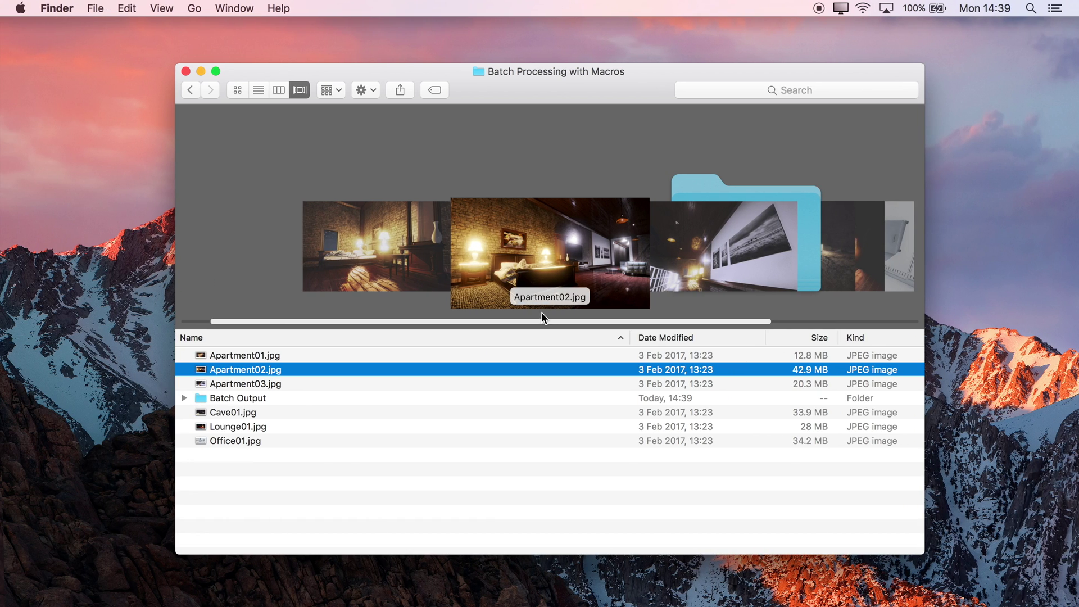
Open the Batch Output folder and browse the Cover Flow previews of the six processed JPEGs
click(254, 399)
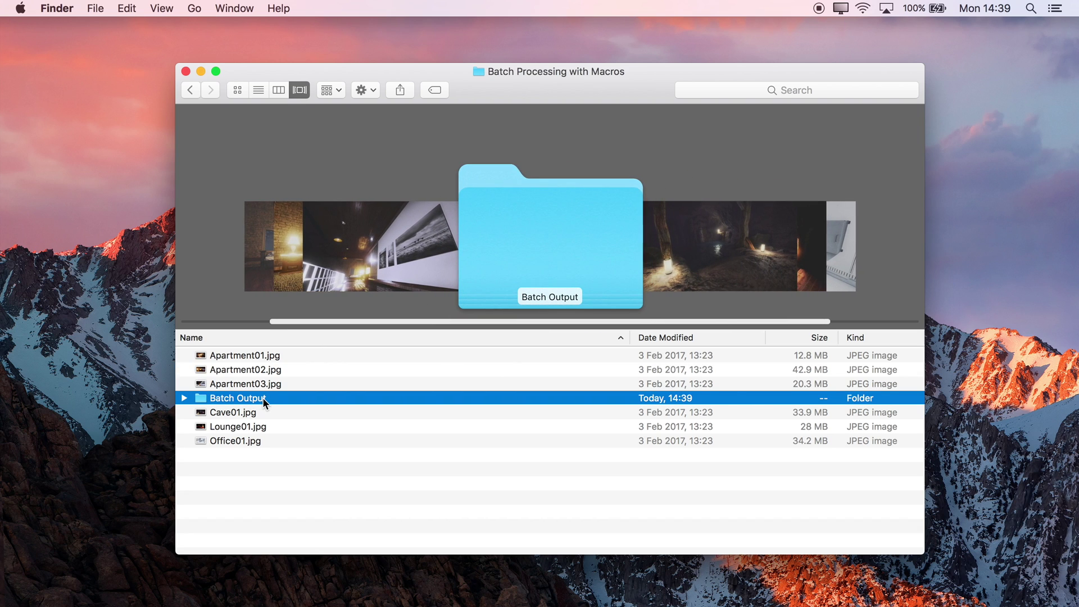
double_click(262, 397)
drag(530, 80, 536, 67)
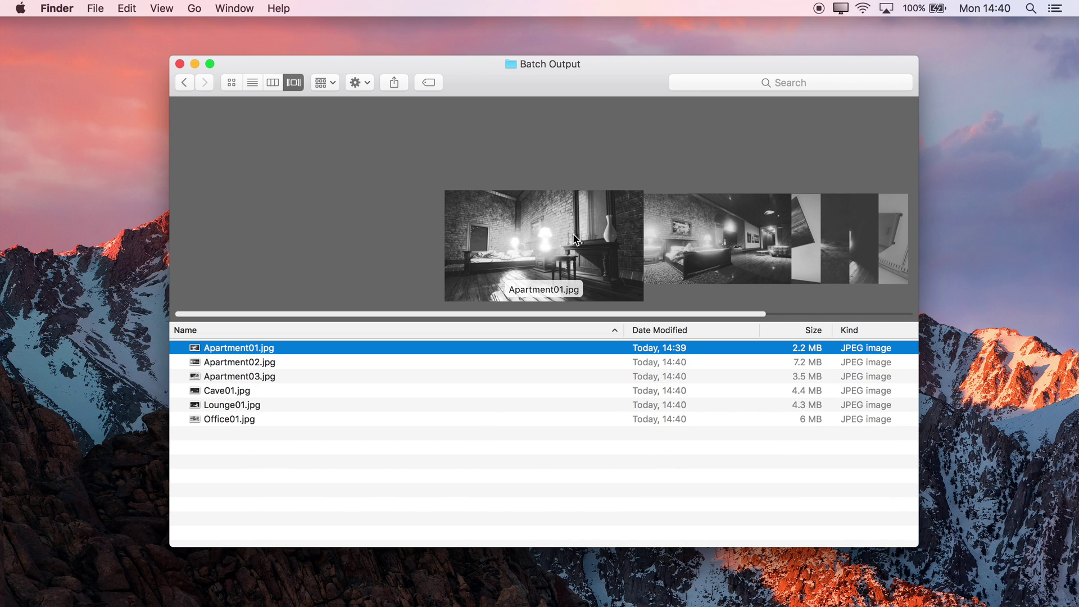
scroll(565, 241, right, 1)
scroll(566, 243, right, 2)
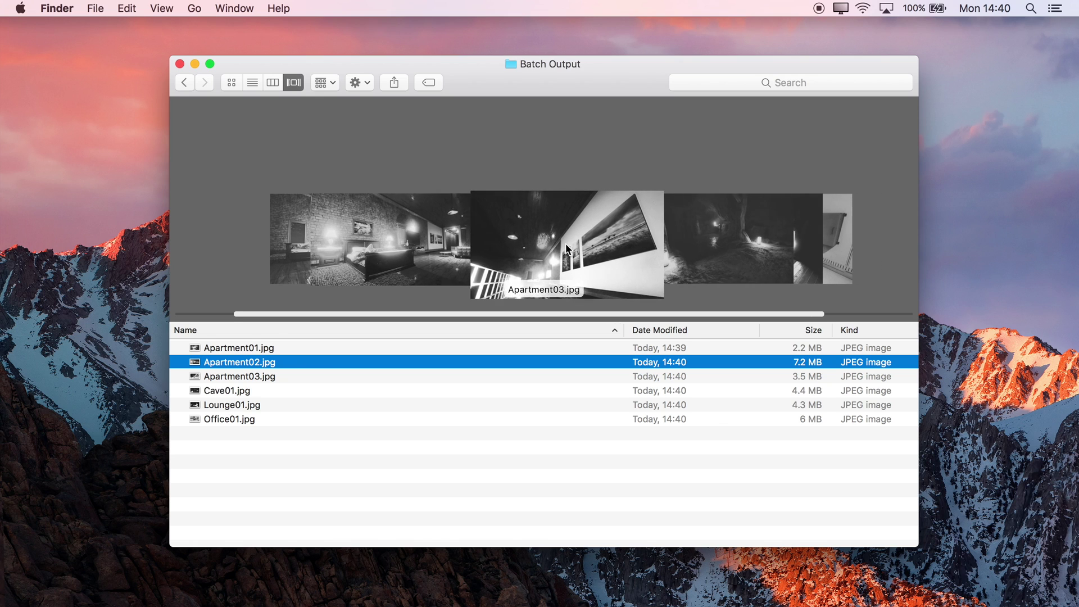
scroll(567, 250, right, 1)
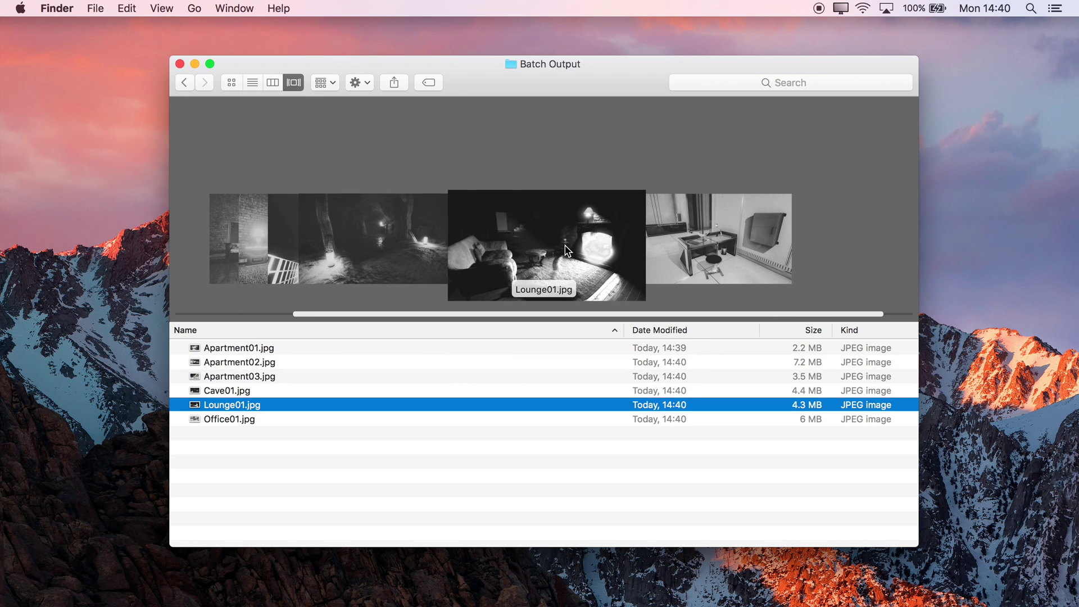
scroll(567, 250, right, 1)
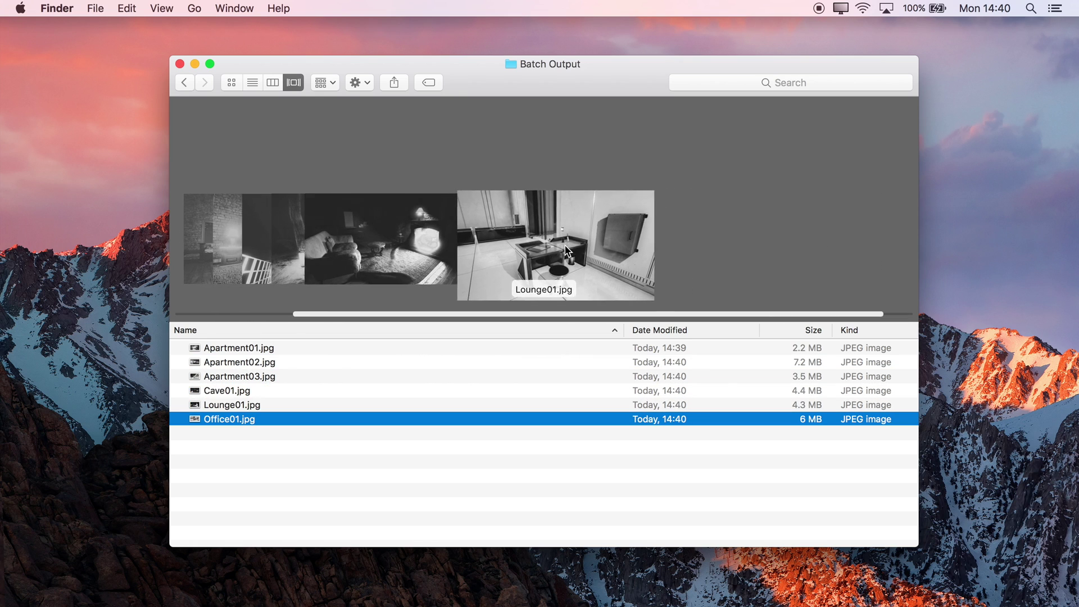
scroll(567, 250, left, 1)
Preview Lounge01.jpg at full size, then Apartment03.jpg, in Quick Look
key(space)
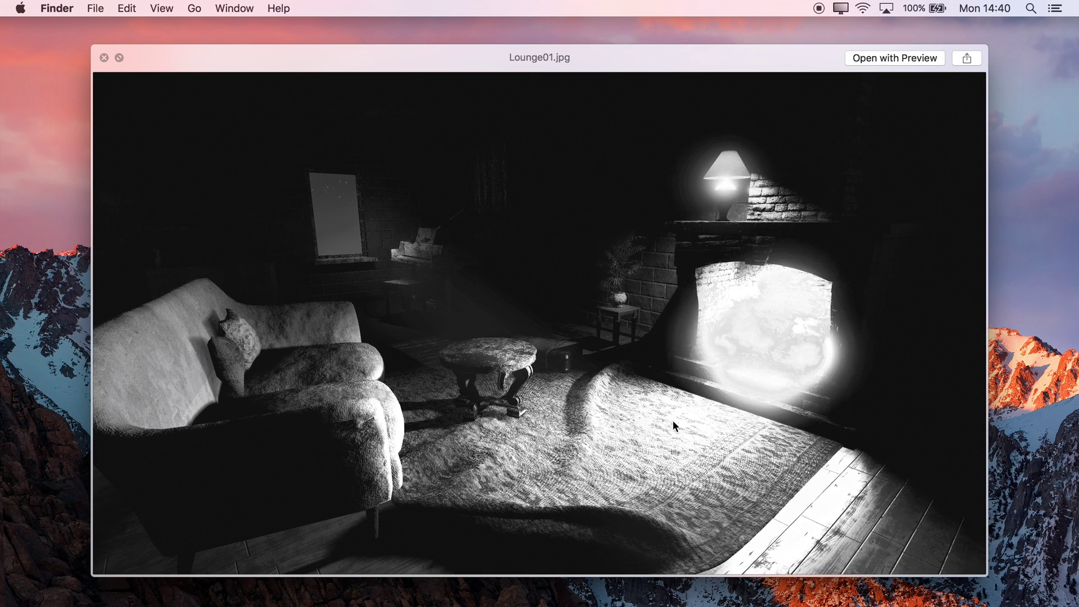
key(space)
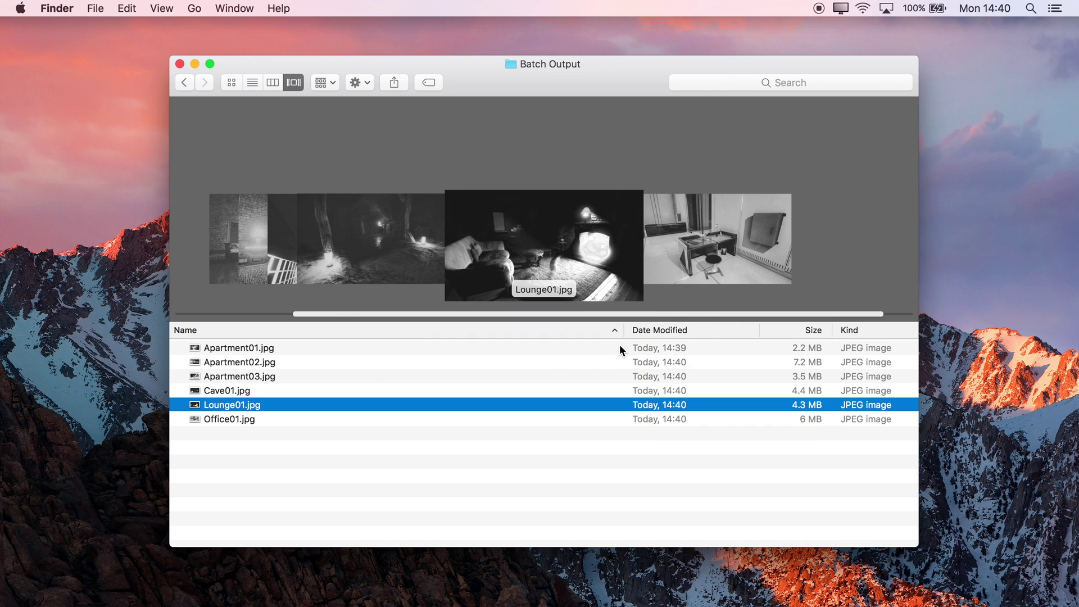
scroll(523, 225, left, 1)
scroll(522, 230, left, 1)
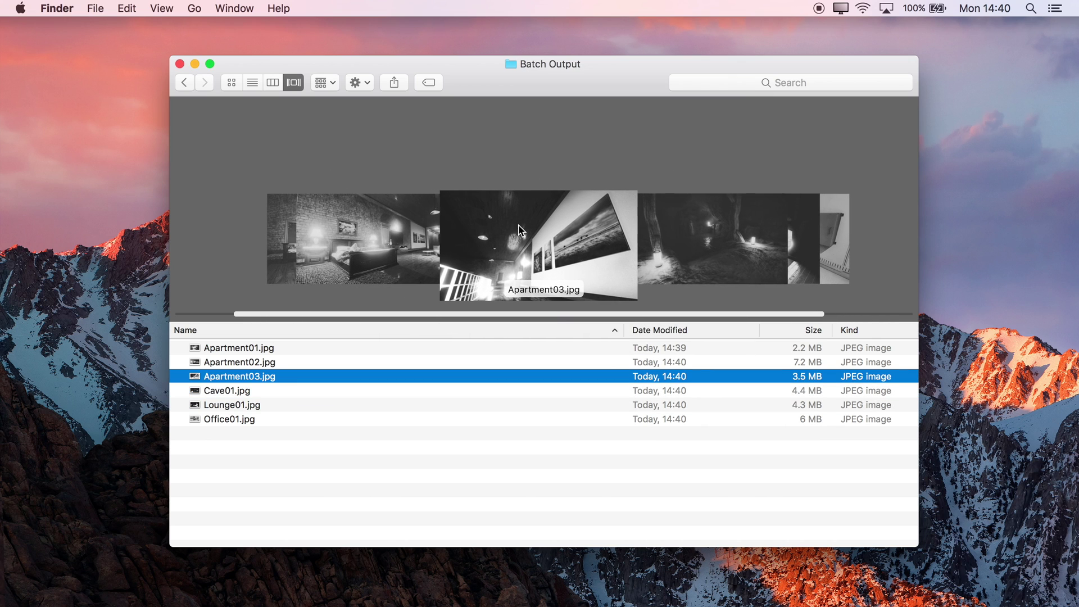
key(space)
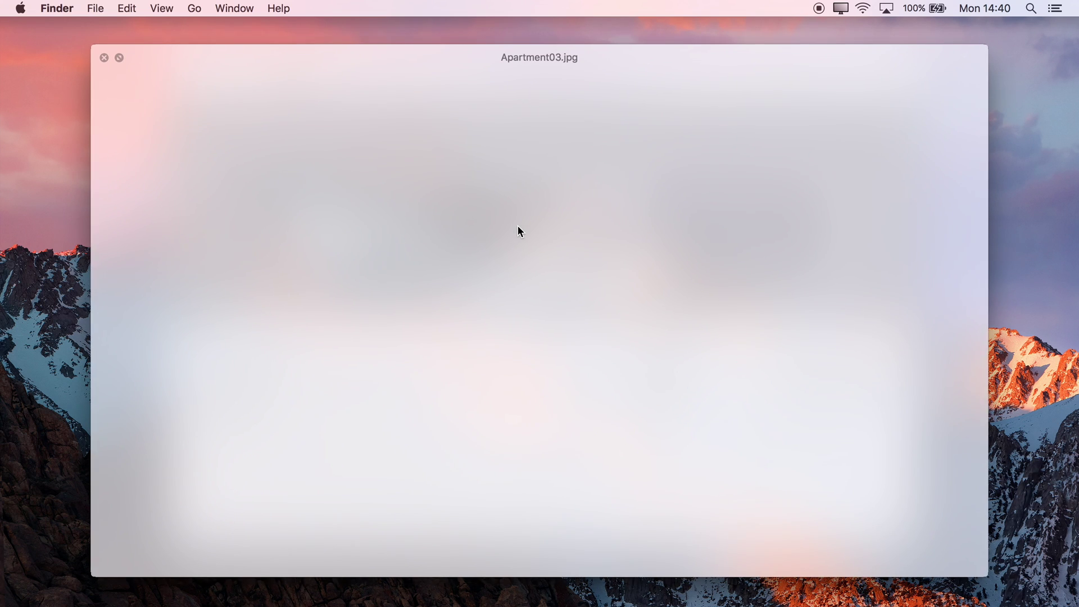